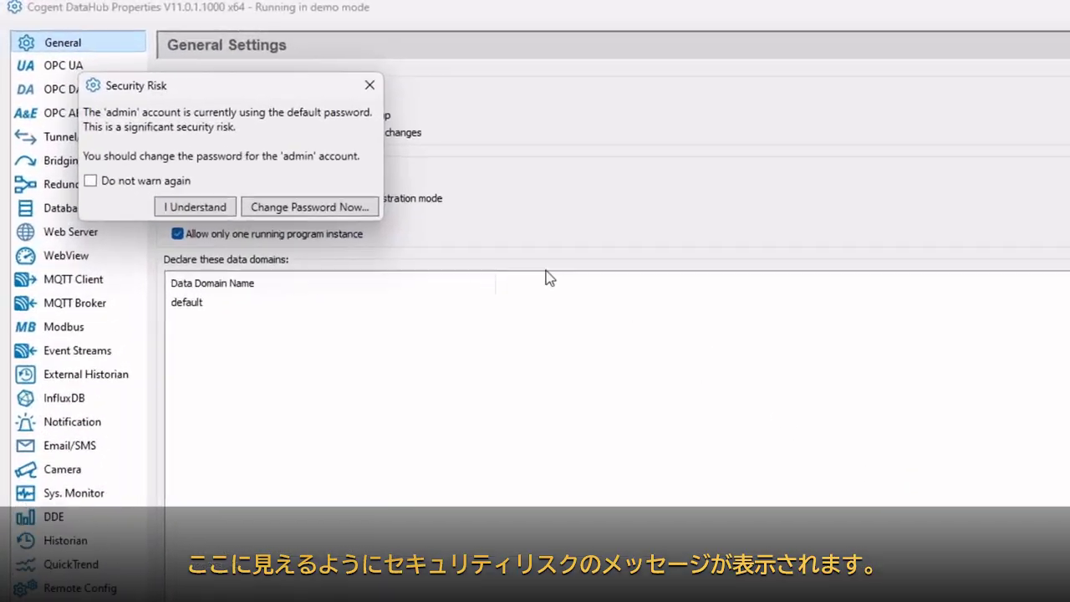
Drag the Security Risk warning to the right so the General Settings options stay readable.
drag(275, 95, 685, 157)
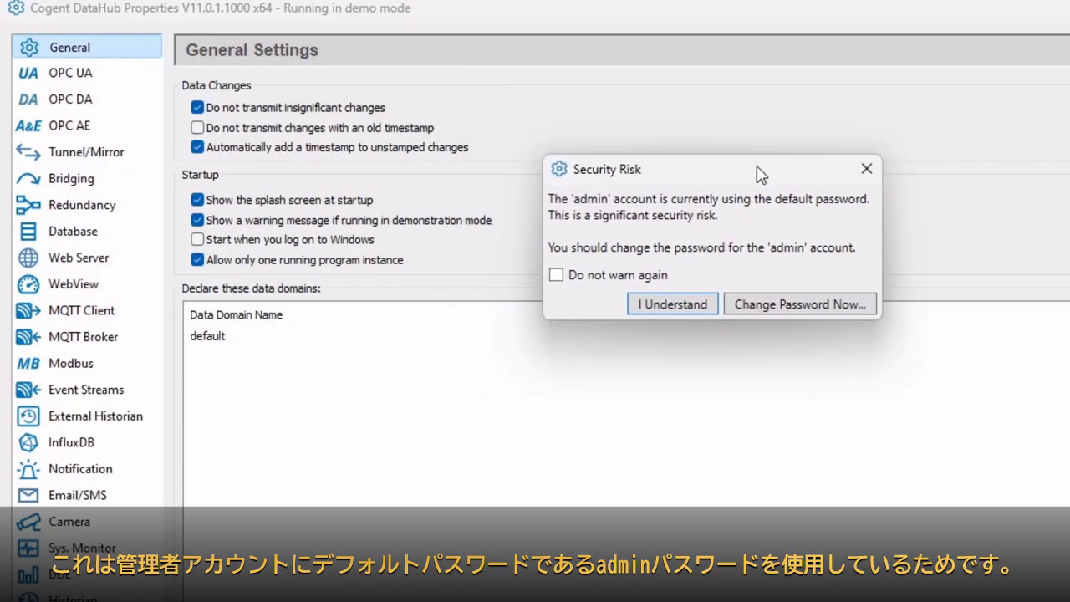
drag(759, 171, 802, 166)
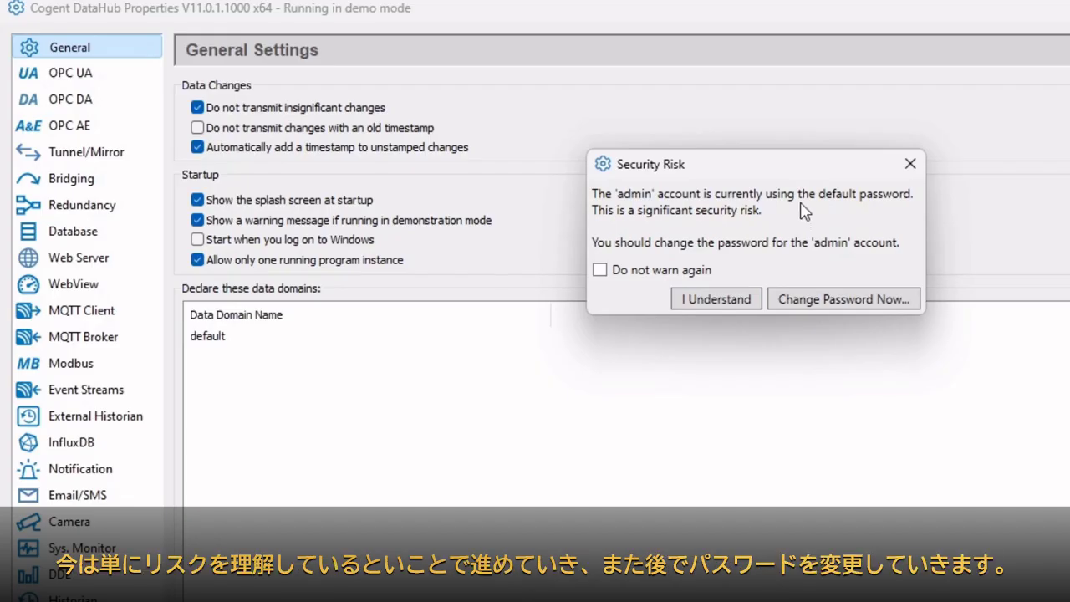
Acknowledge the default-password warning and open Configure Security from the Security page.
click(725, 303)
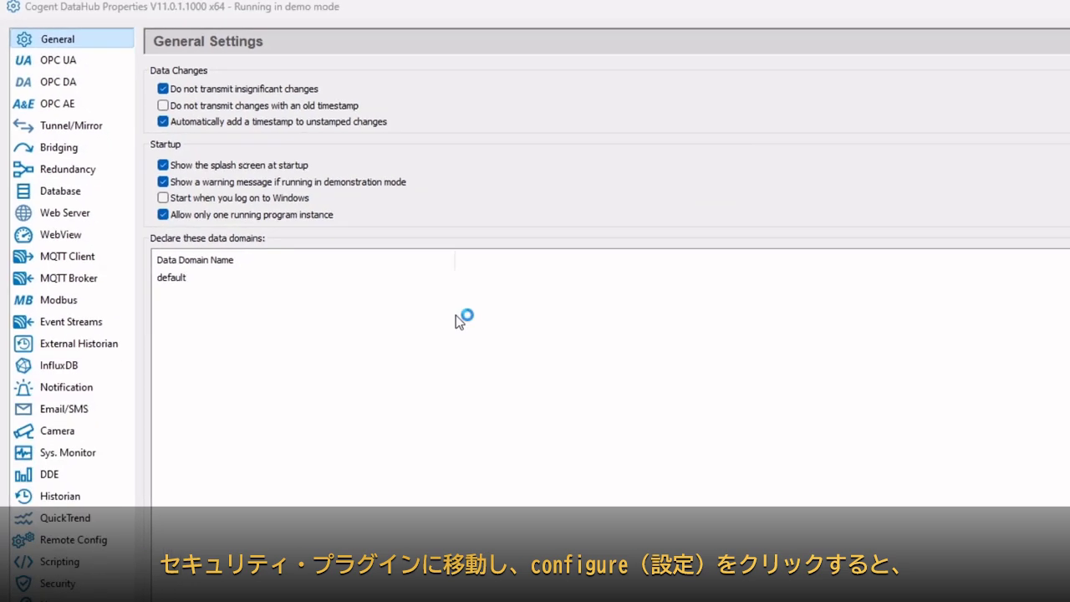
click(49, 560)
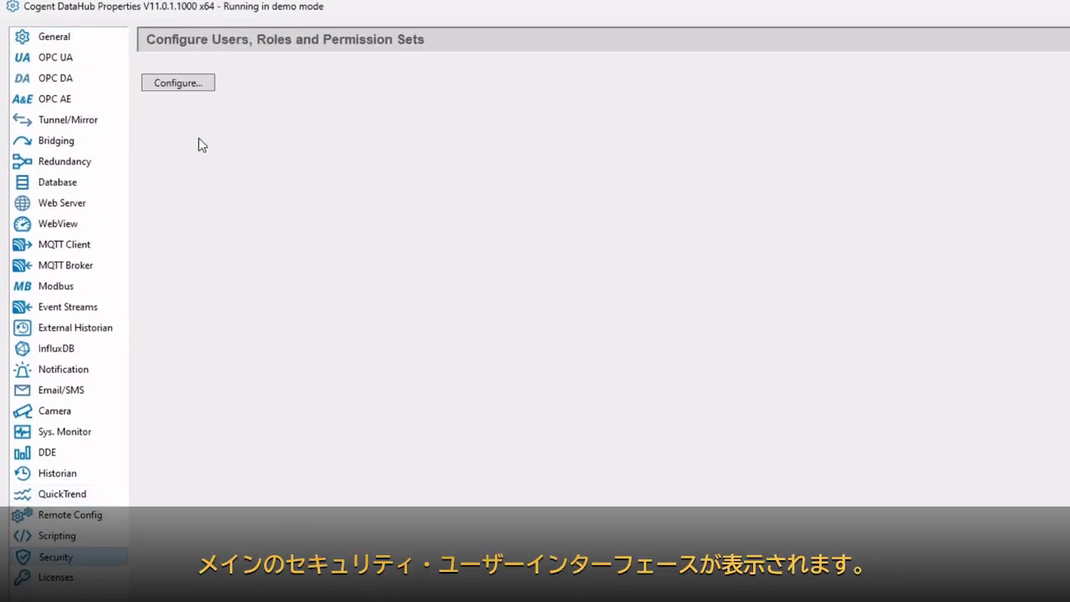
click(185, 90)
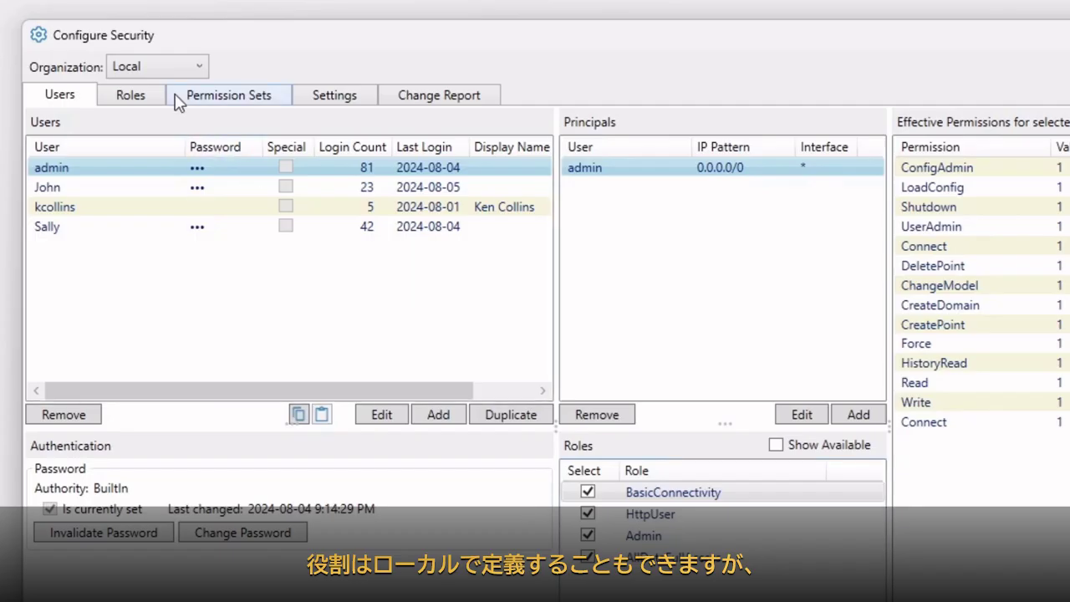
Browse the Internal organization's BasicConnectivity and AllDataFullAccess roles, then inspect the WebViewDesign permission set.
click(96, 86)
click(151, 76)
click(152, 92)
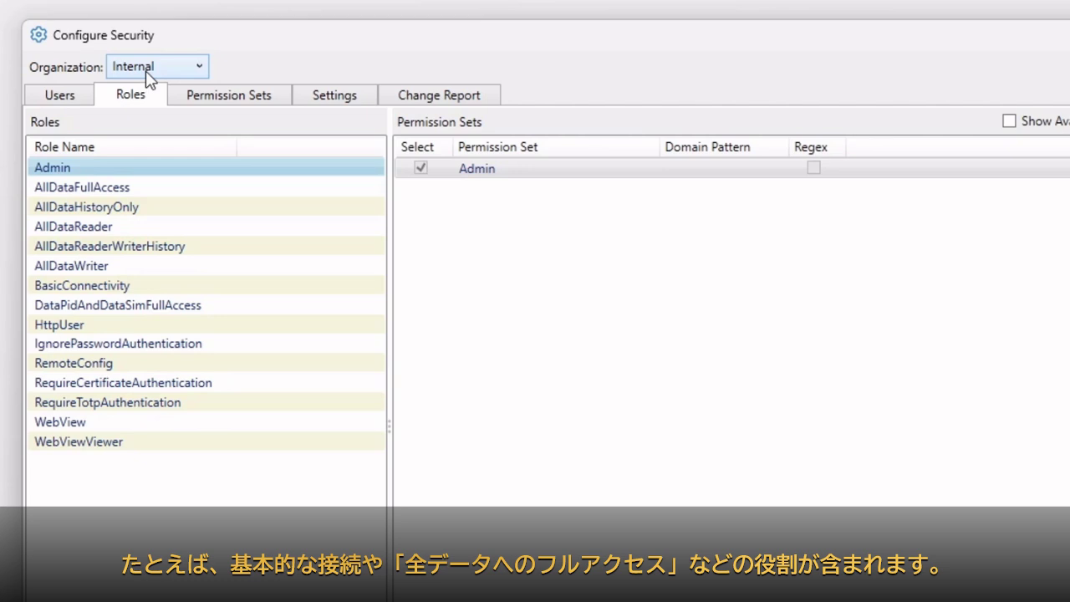
click(100, 287)
click(118, 191)
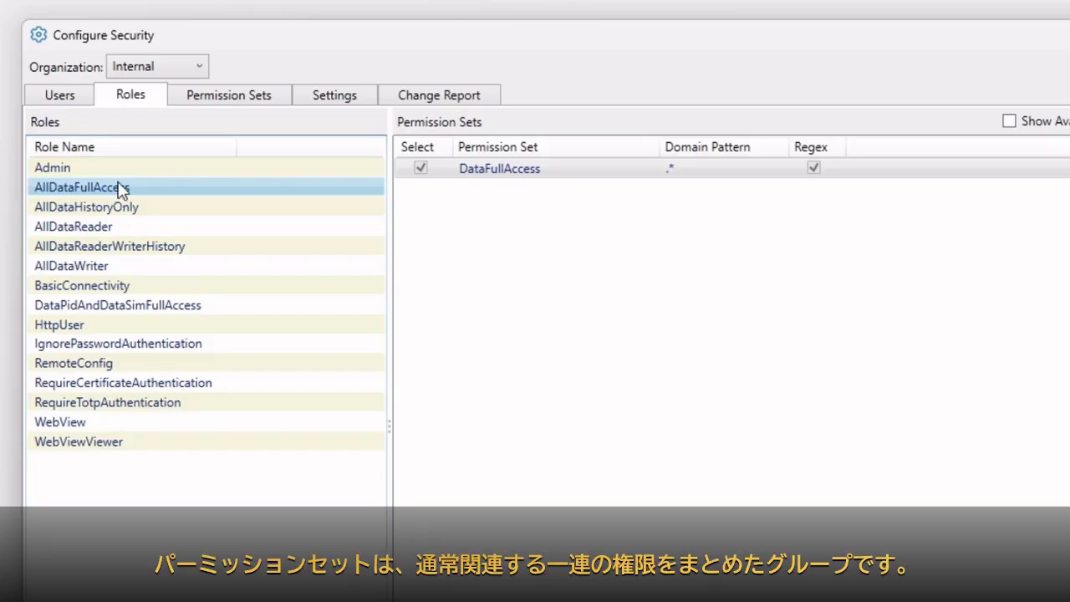
click(243, 105)
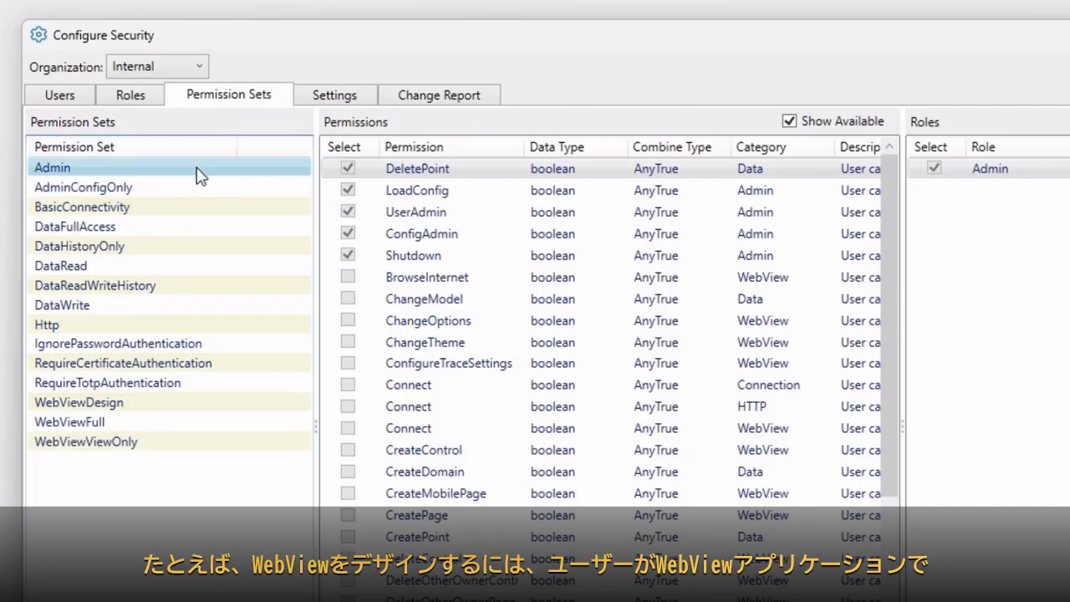
click(104, 402)
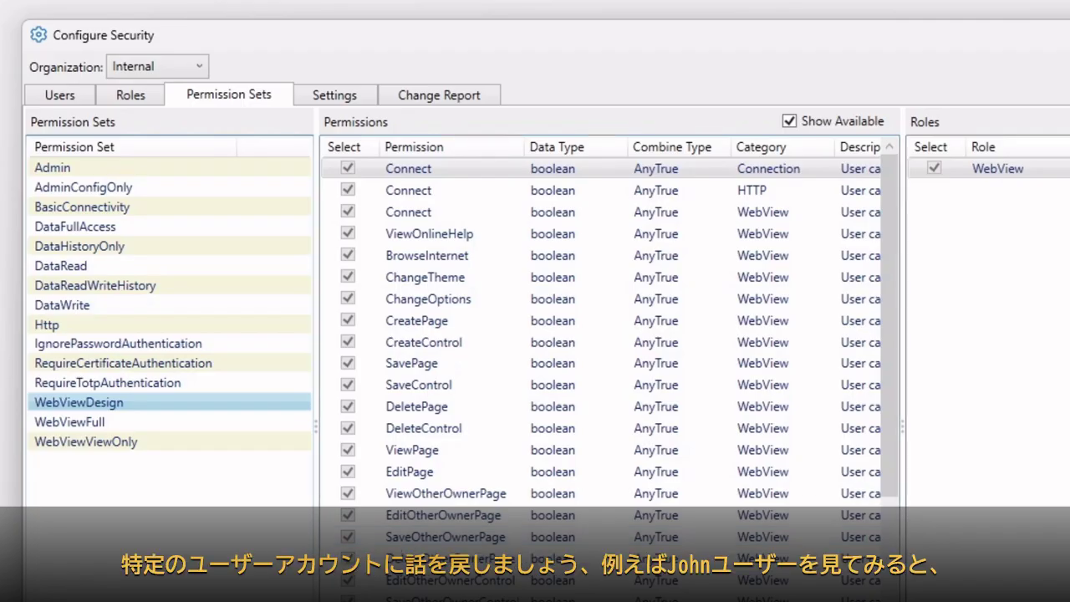
Switch back to the Local organization and inspect the second and Windows-authenticated users' roles.
click(151, 69)
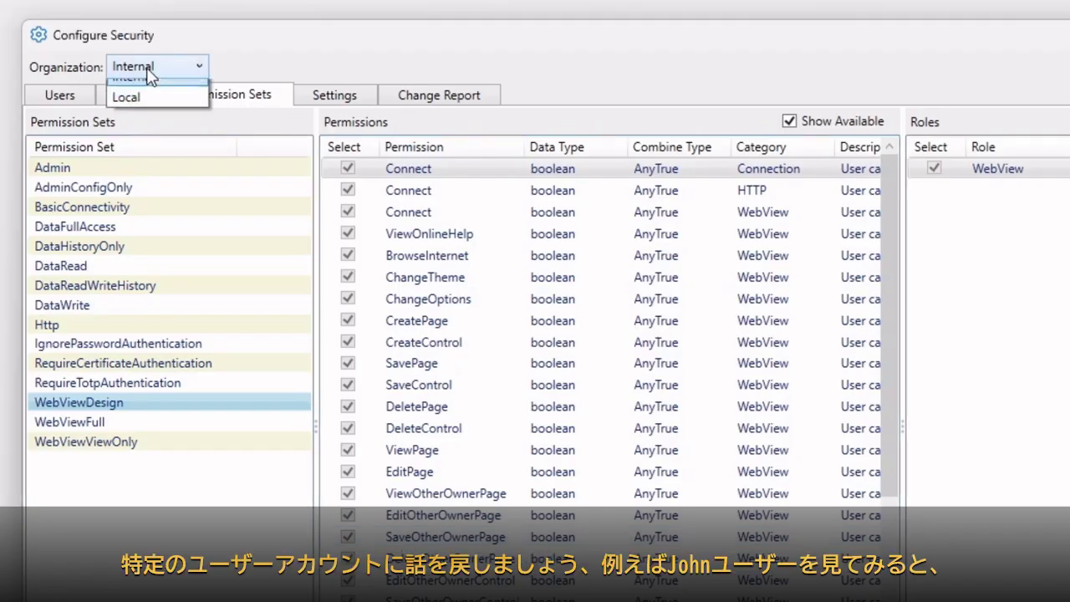
click(147, 109)
click(73, 101)
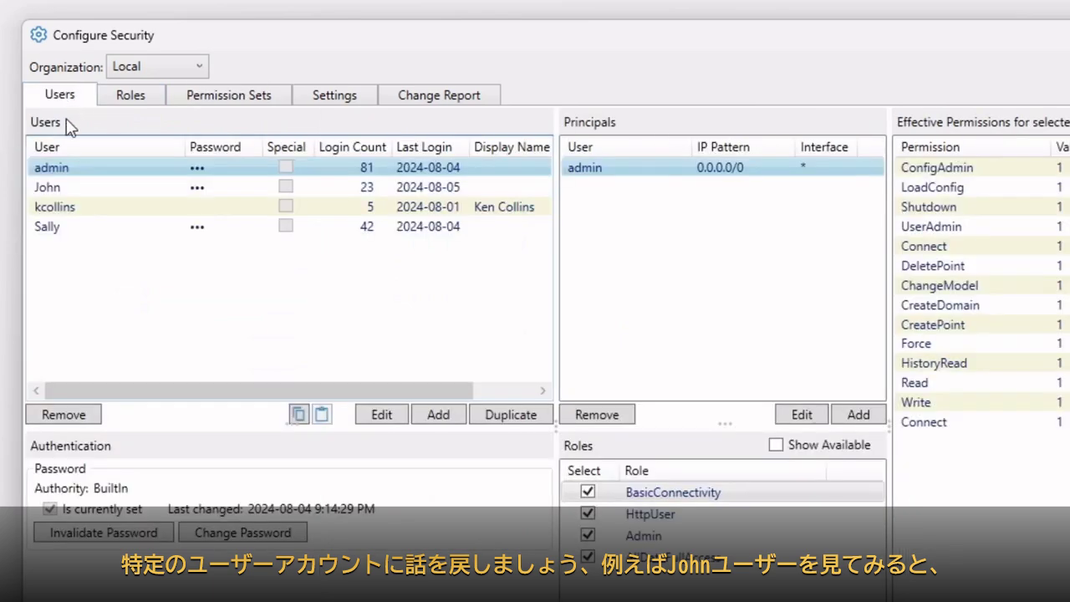
click(55, 188)
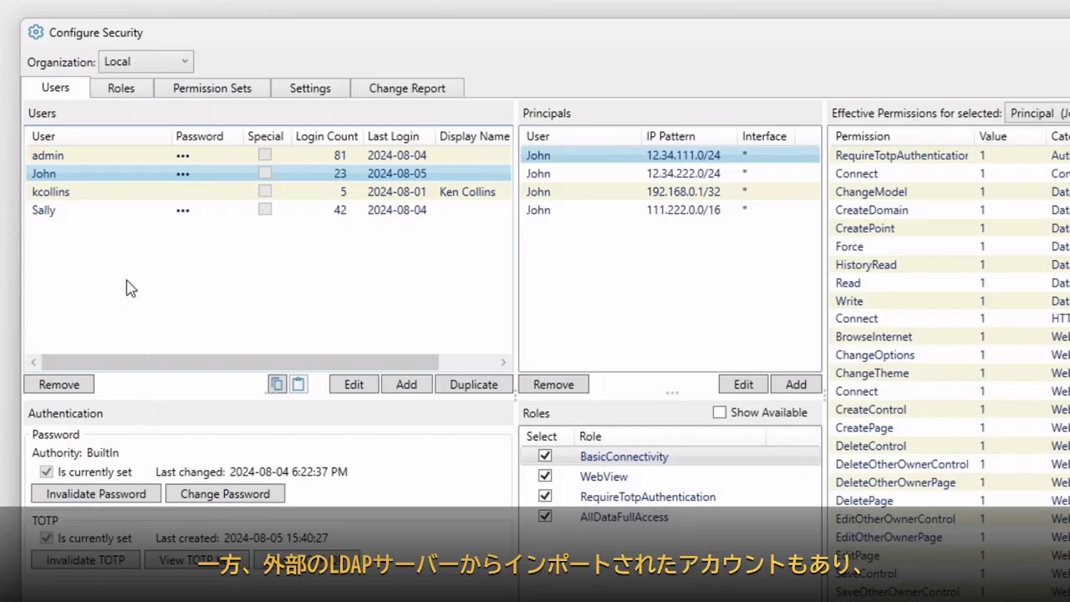
click(95, 197)
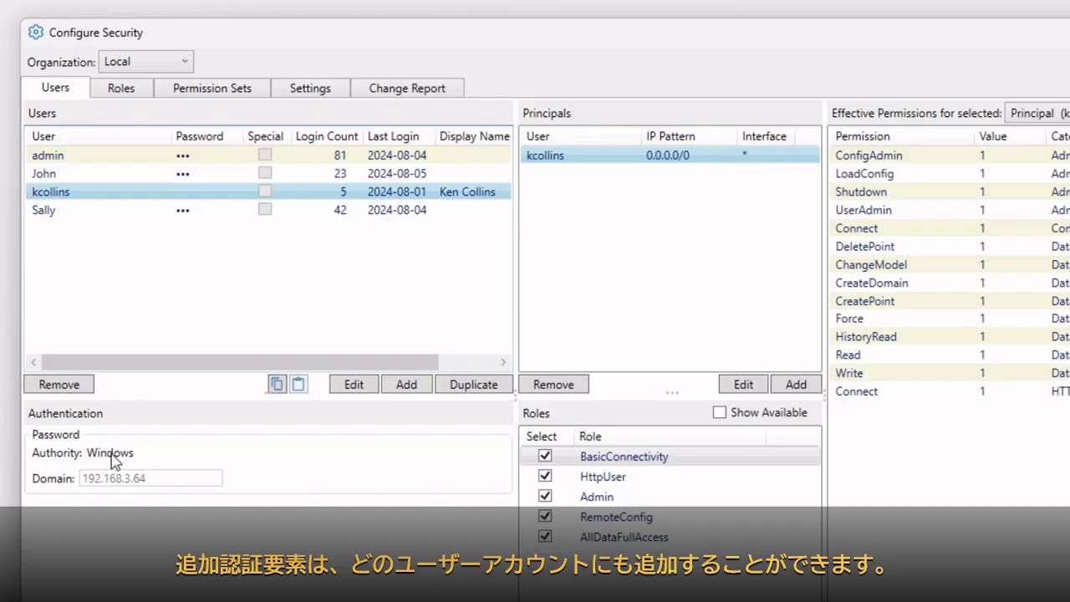
Inspect the fourth user's principals, TOTP setting and RequireTotpAuthentication role.
click(73, 215)
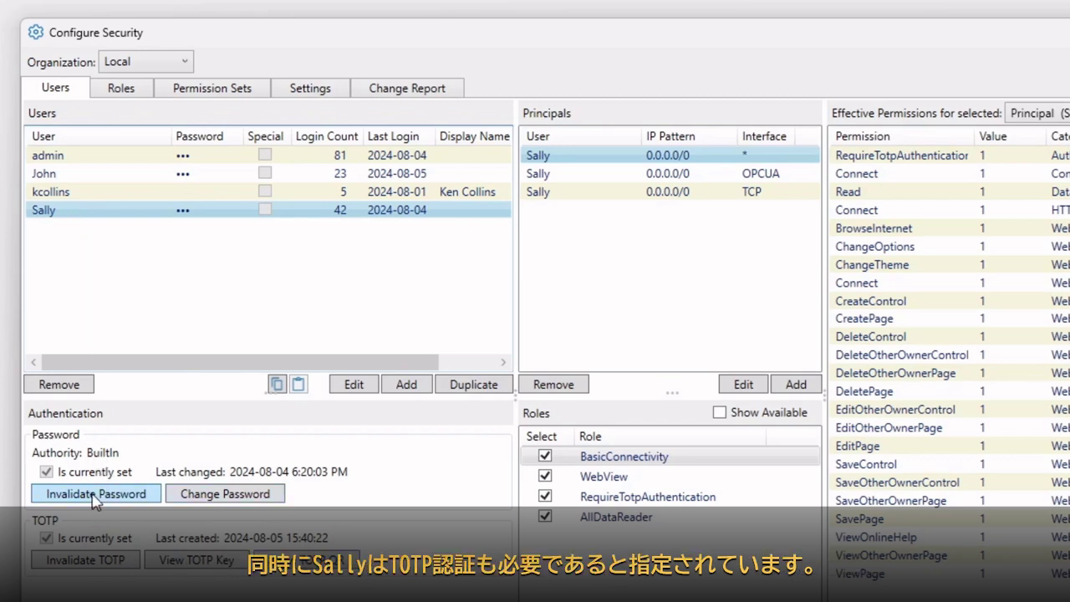
click(669, 506)
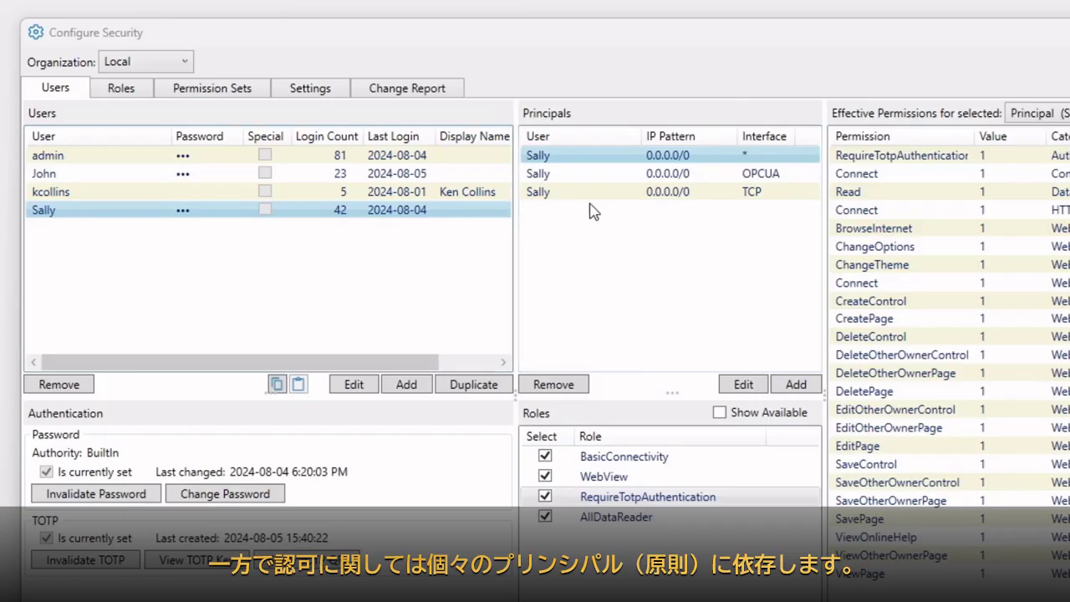
Compare the fourth user's any-interface, OPCUA and TCP principals' permissions.
click(587, 175)
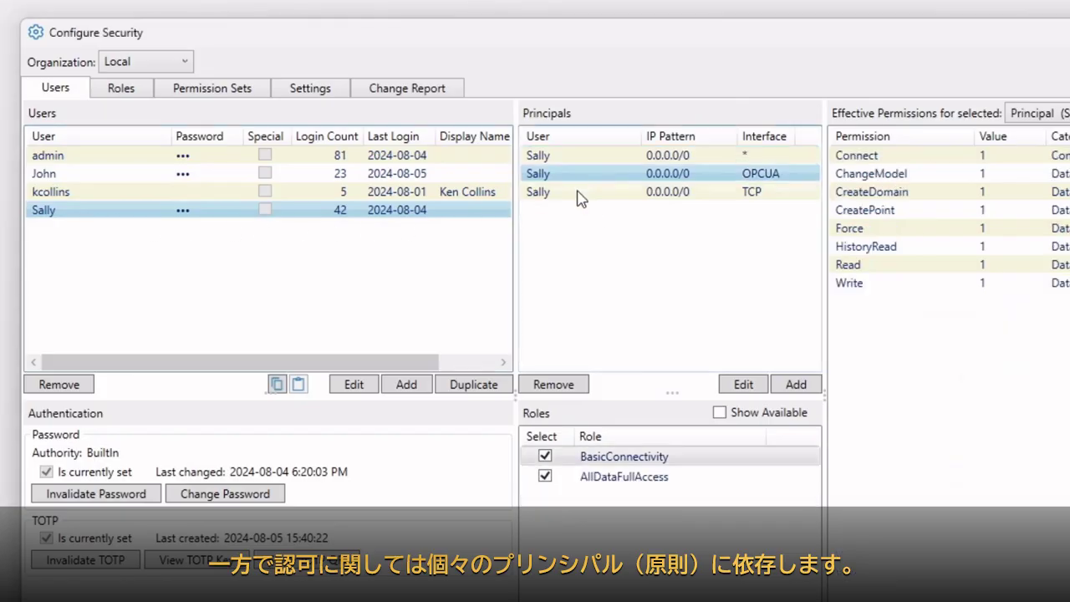
click(575, 191)
click(574, 174)
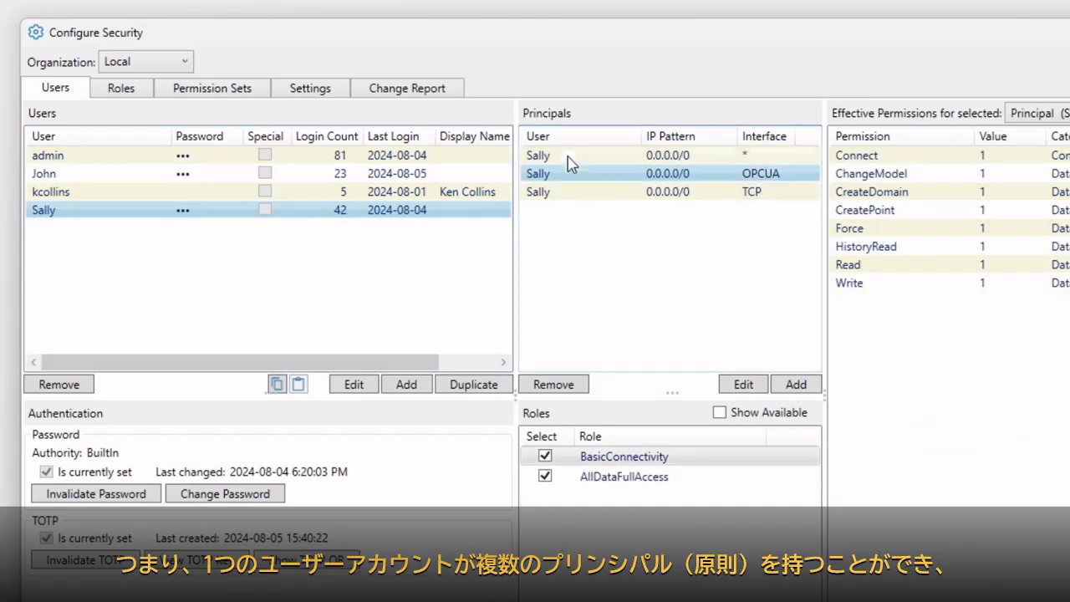
click(569, 160)
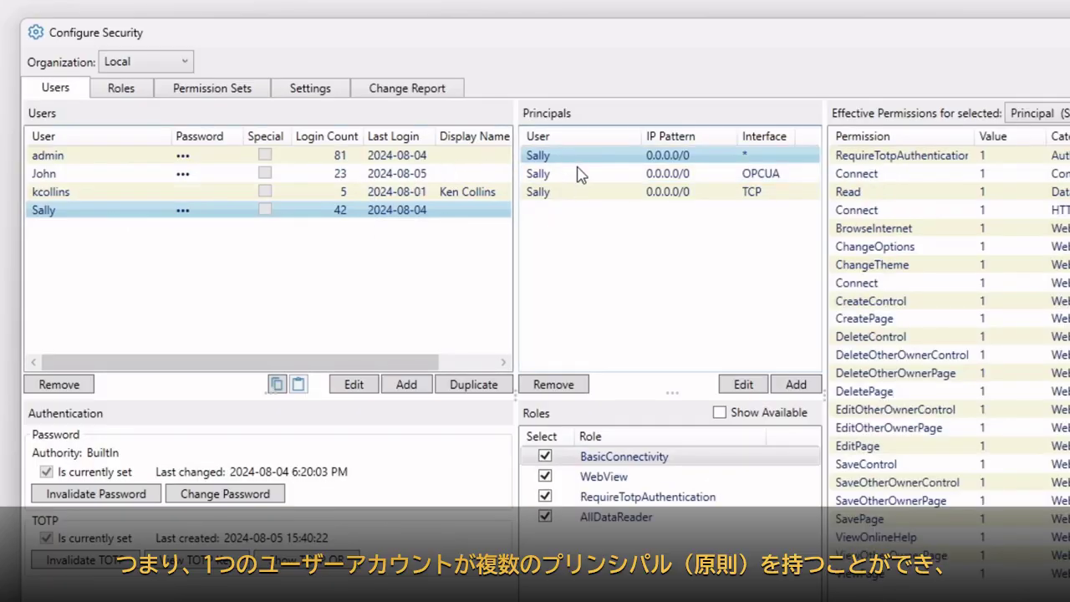
click(580, 173)
click(577, 195)
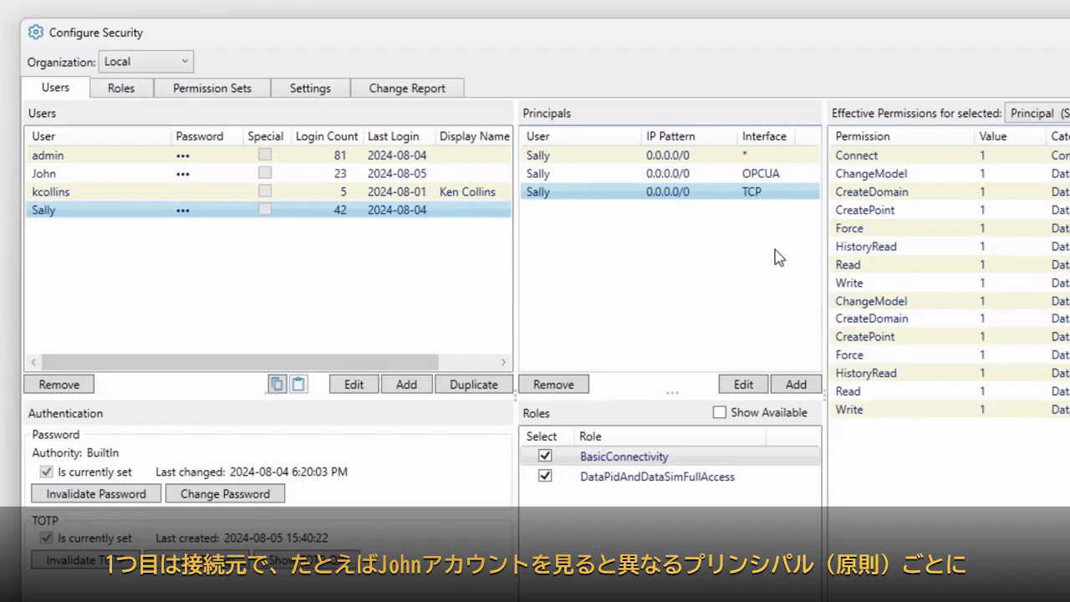
View the second user's 111.222.0.0/16 and 192.168.0.1/32 principal permissions.
click(271, 183)
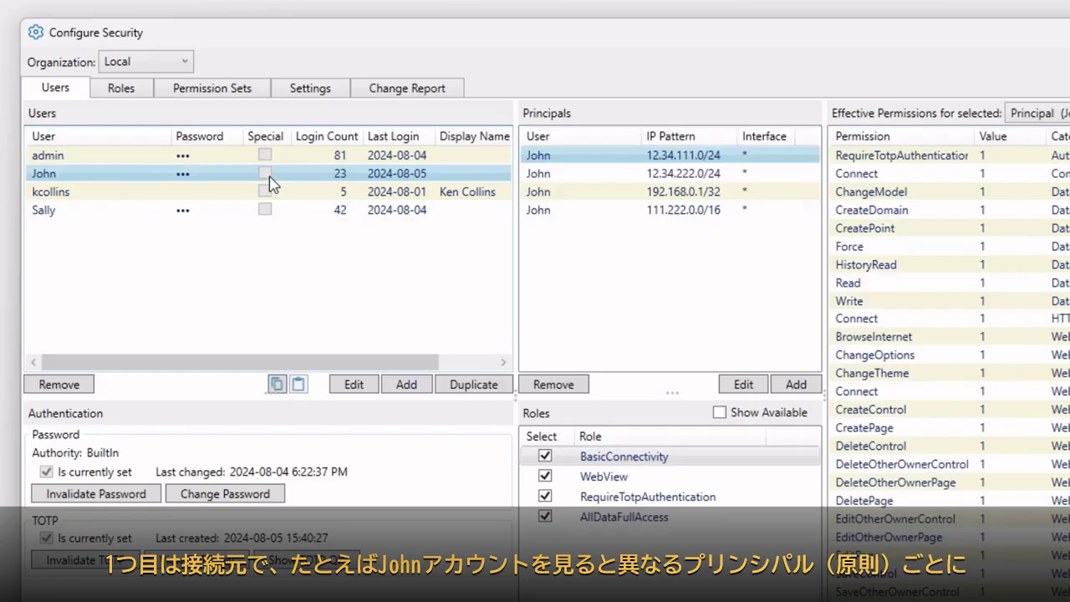
click(684, 212)
click(675, 198)
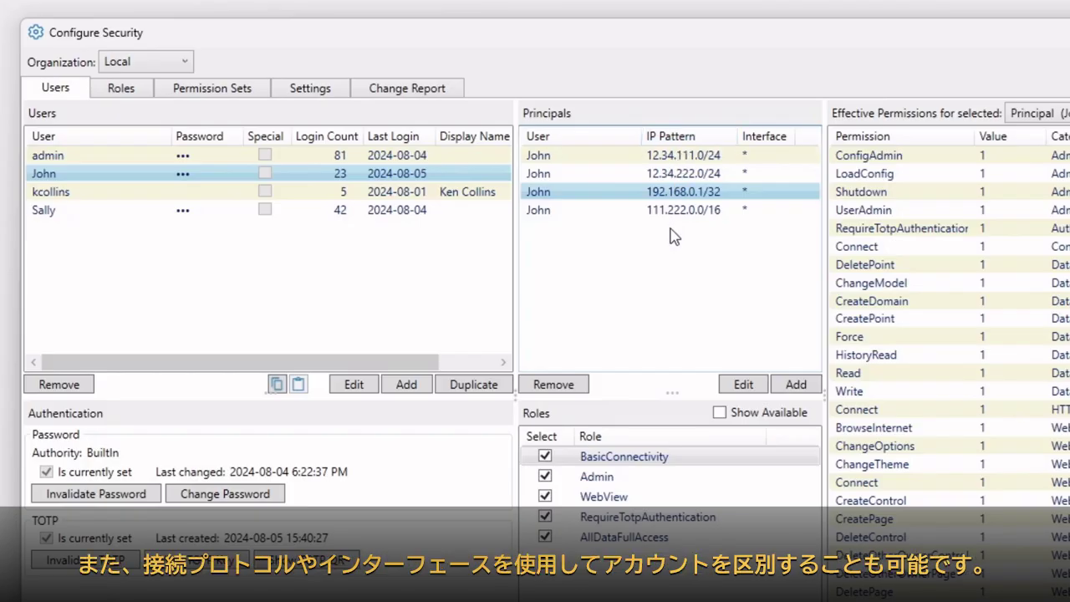
Review the fourth user's OPCUA and TCP principal permissions again.
click(184, 212)
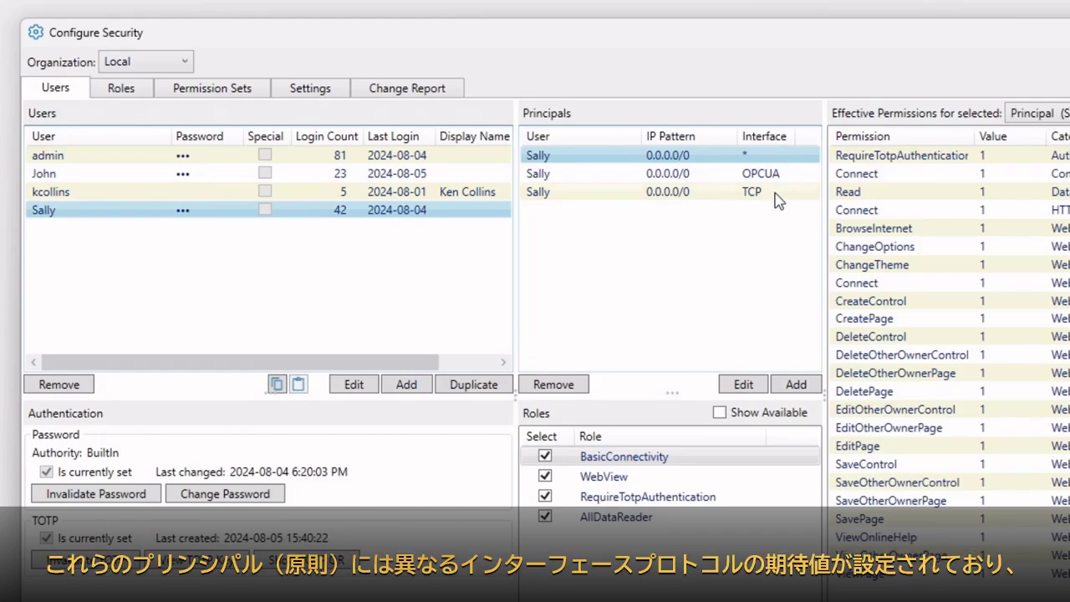
click(635, 182)
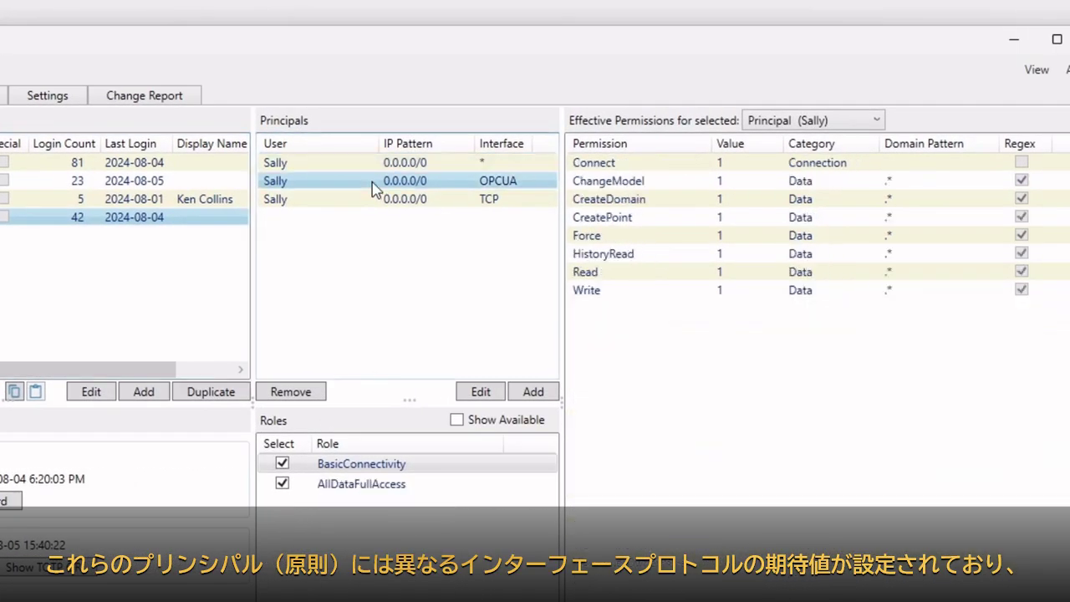
click(375, 208)
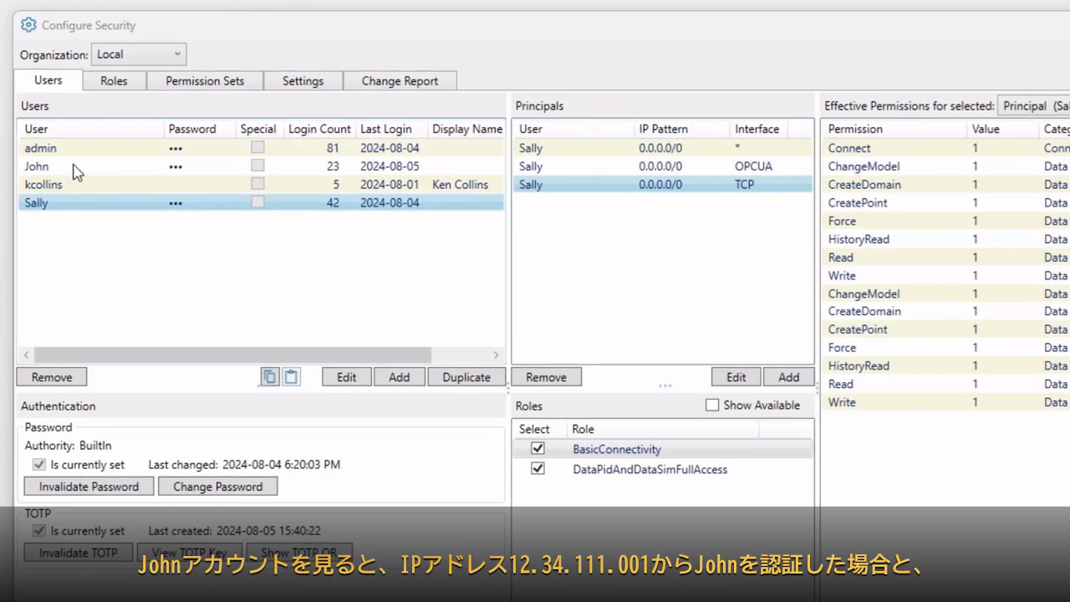
Compare the second user's 12.34.222.0/24 and 12.34.111.0/24 principals' roles and effective permissions.
click(71, 174)
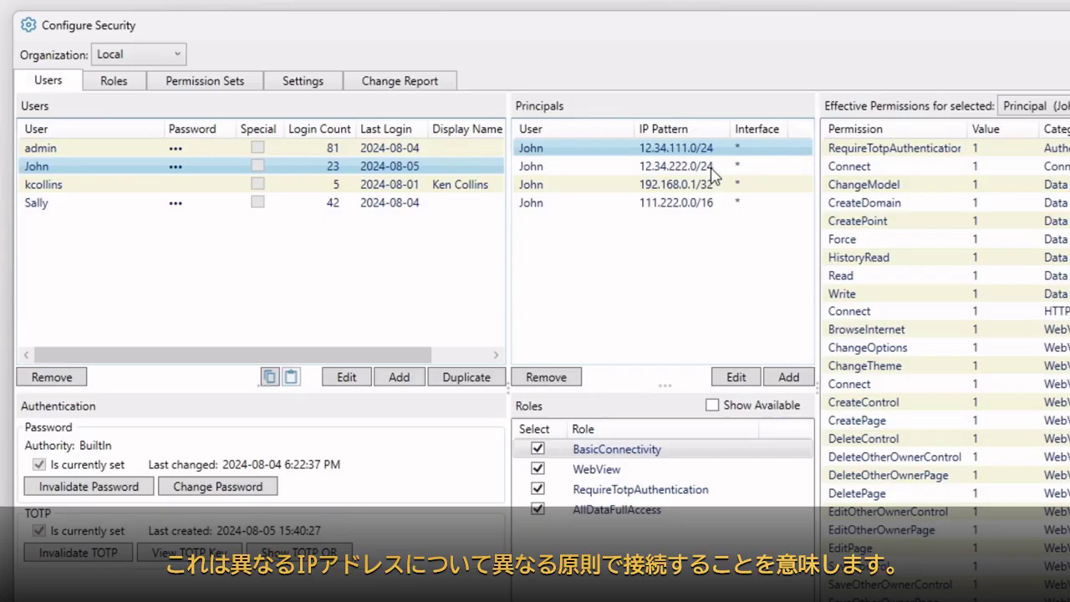
click(712, 167)
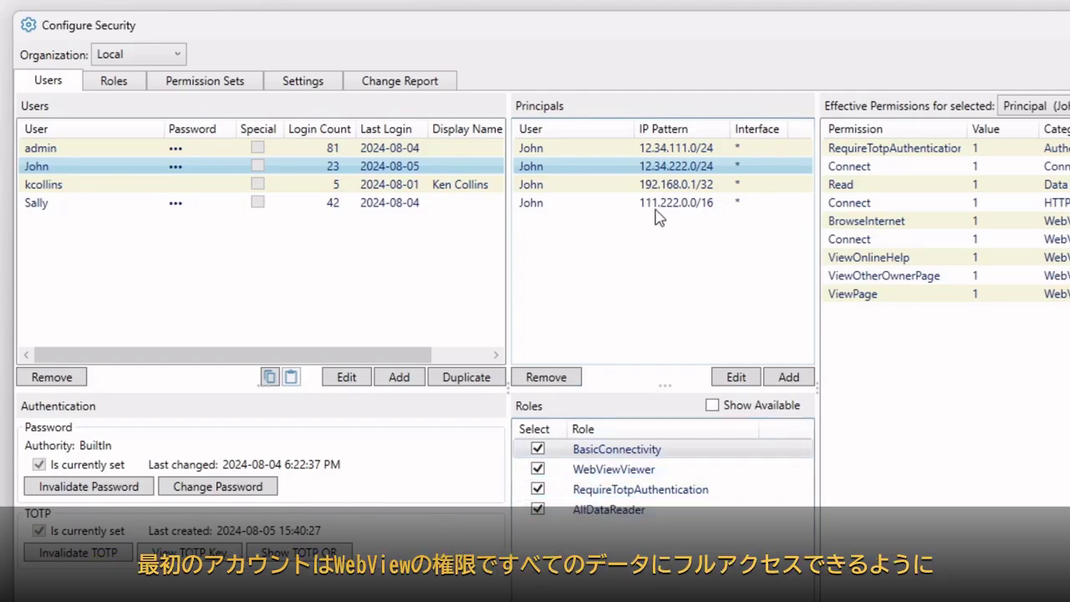
click(662, 151)
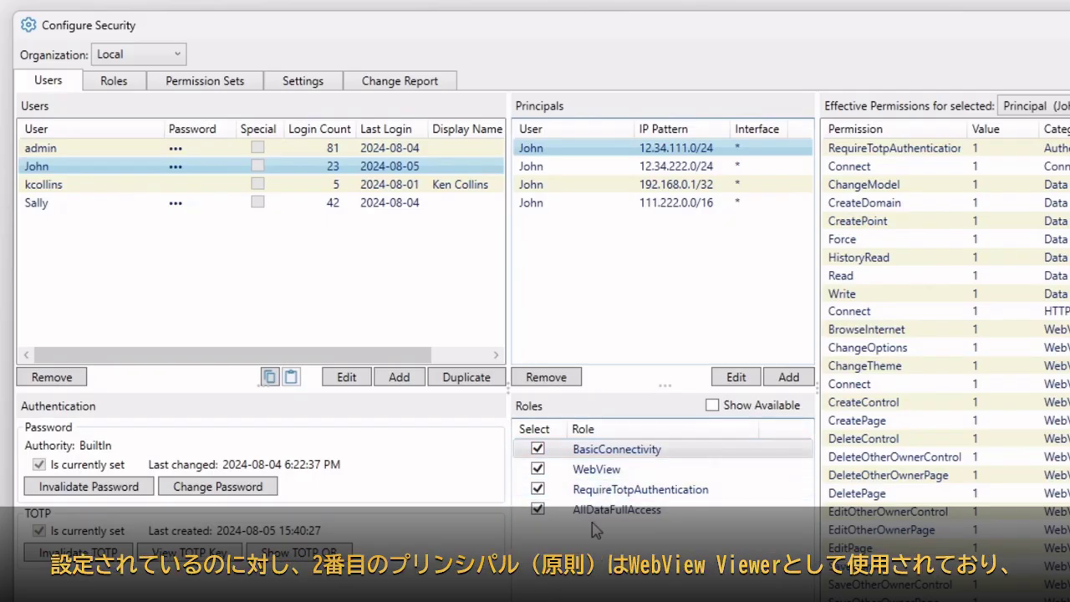
click(660, 168)
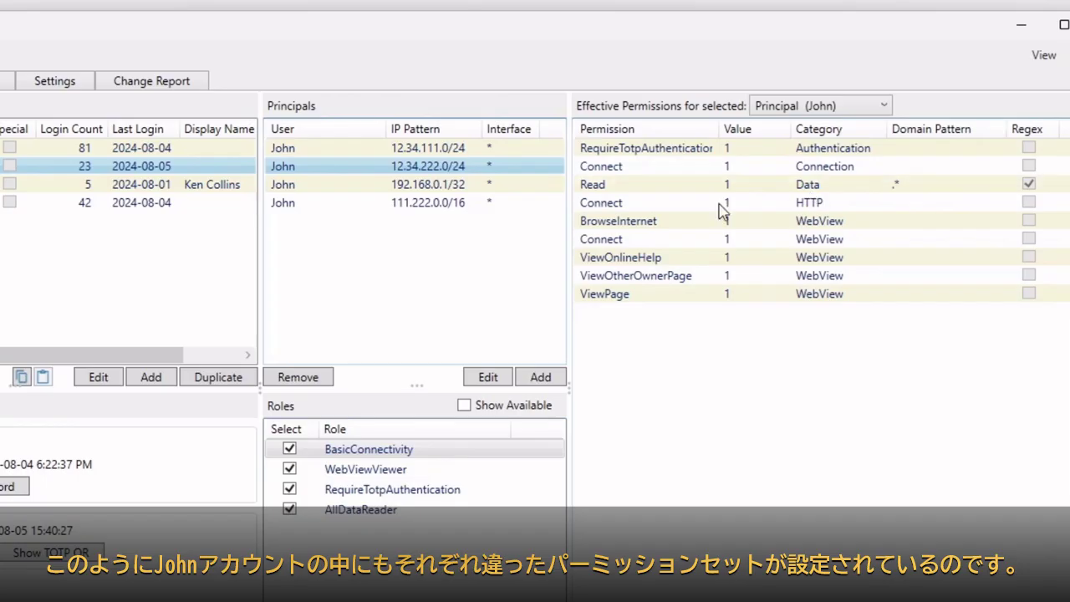
click(449, 149)
click(450, 166)
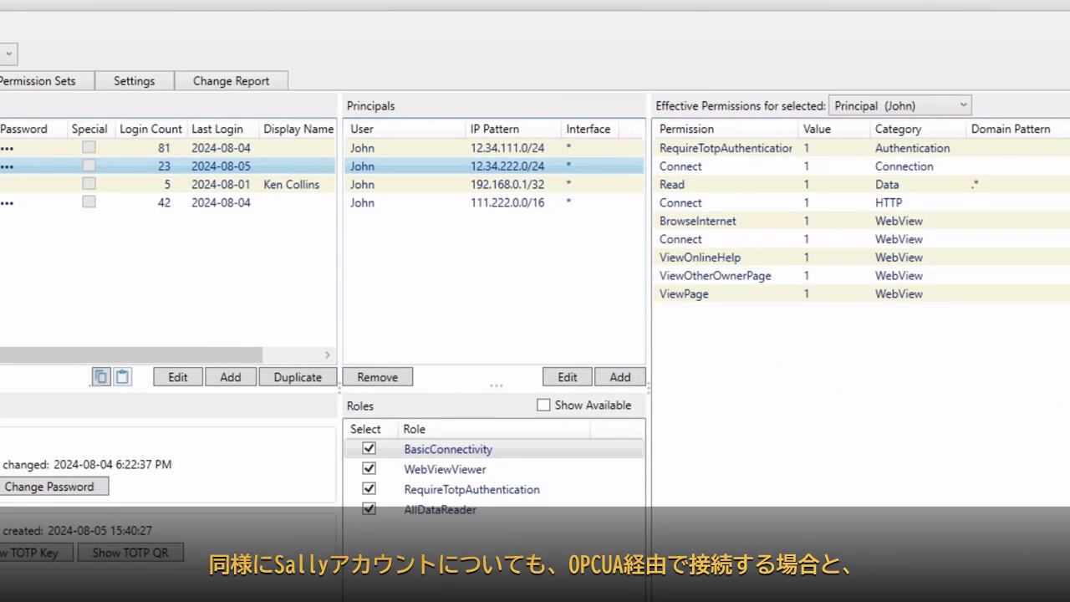
Compare the fourth user's OPCUA and TCP principal permissions, then bring up the add-user options.
click(53, 203)
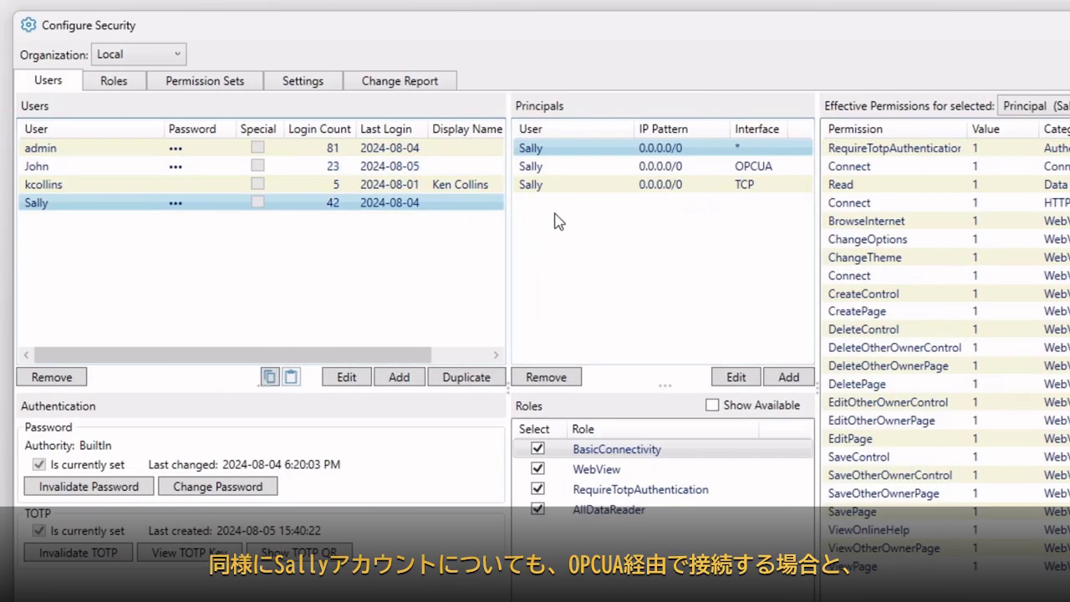
click(572, 165)
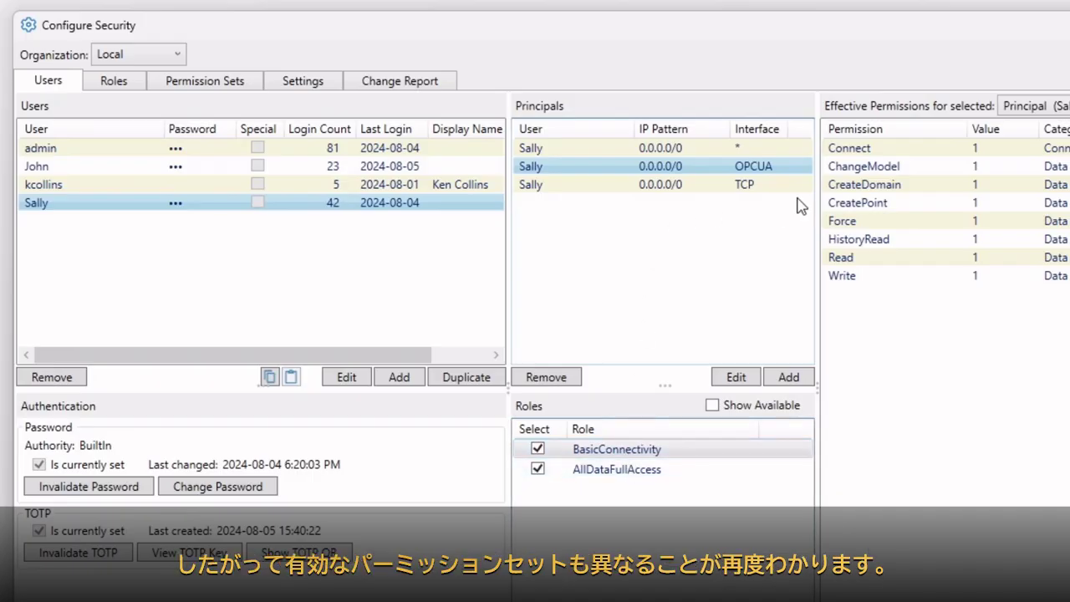
click(702, 185)
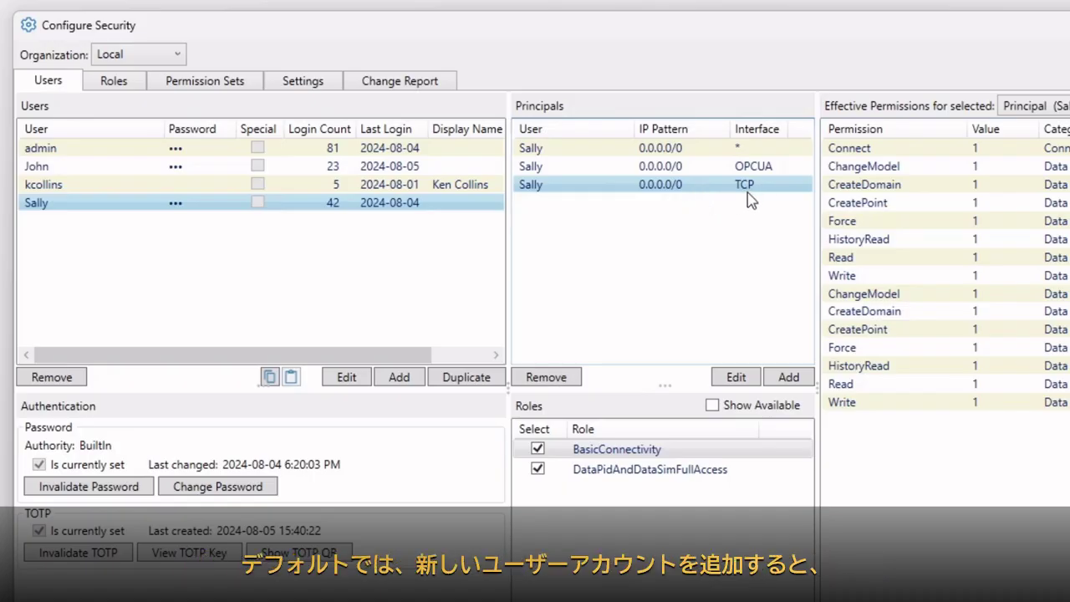
click(420, 380)
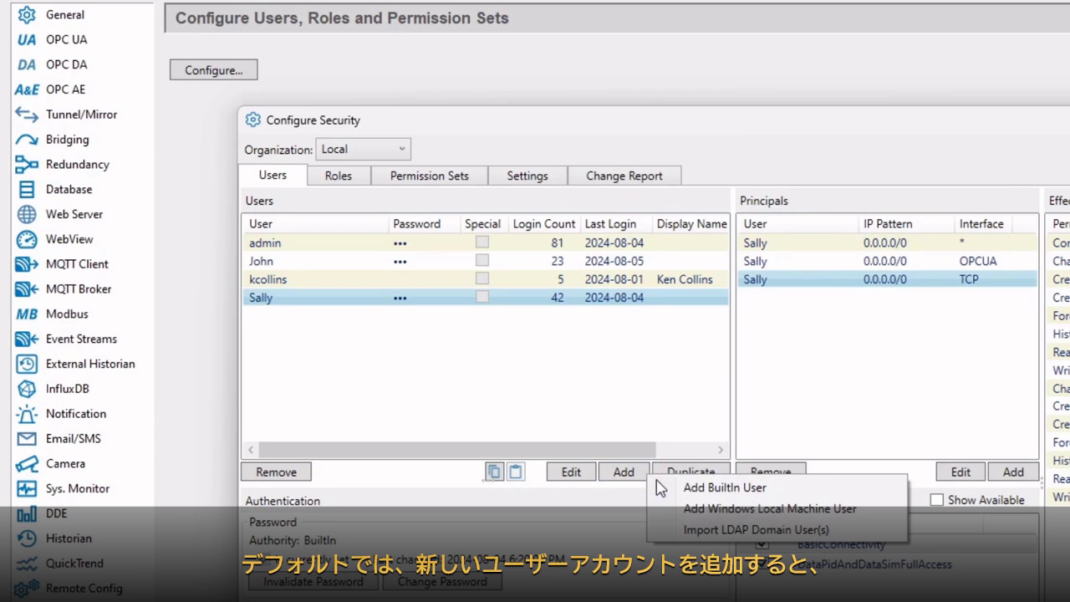
Add a built-in user with a confirmed password, keeping default roles BasicConnectivity and RequireTotpAuthentication.
click(686, 487)
text(Frank)
key(Tab)
key(Tab)
key(Tab)
text(********)
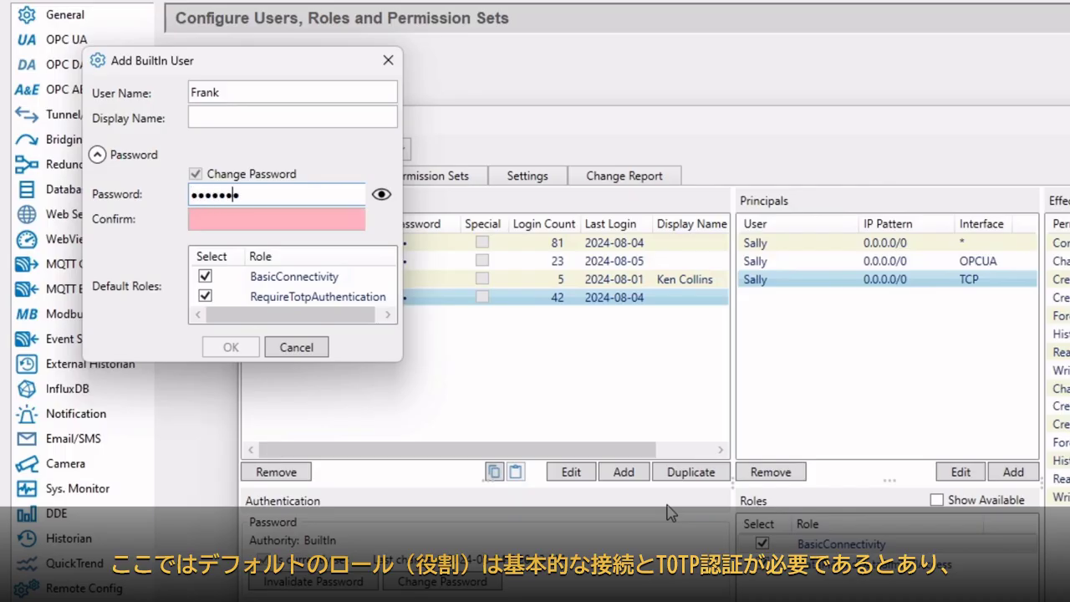
key(Tab)
text(********)
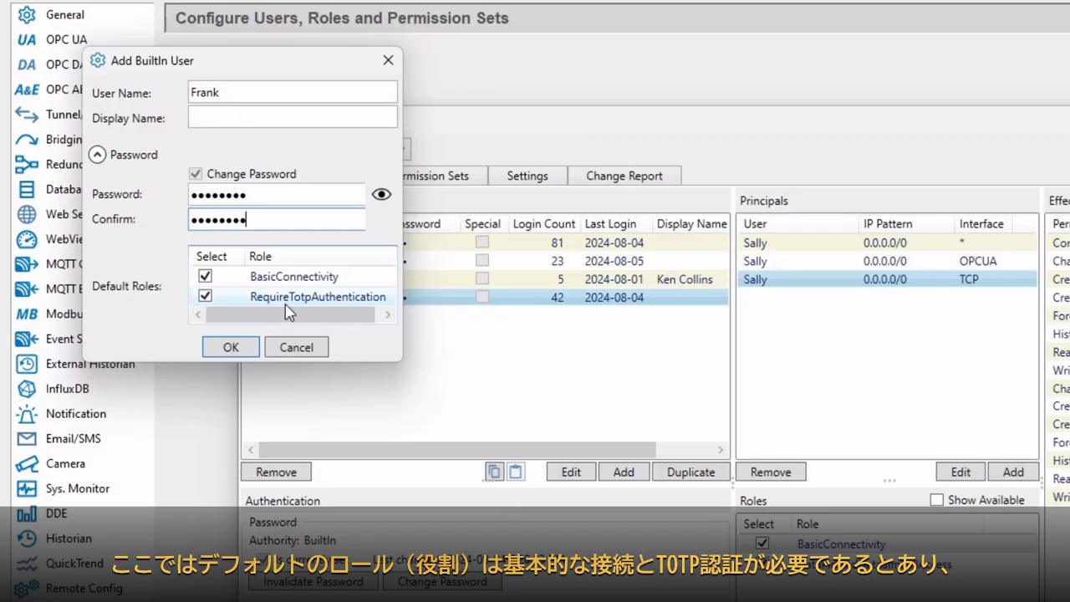
click(231, 346)
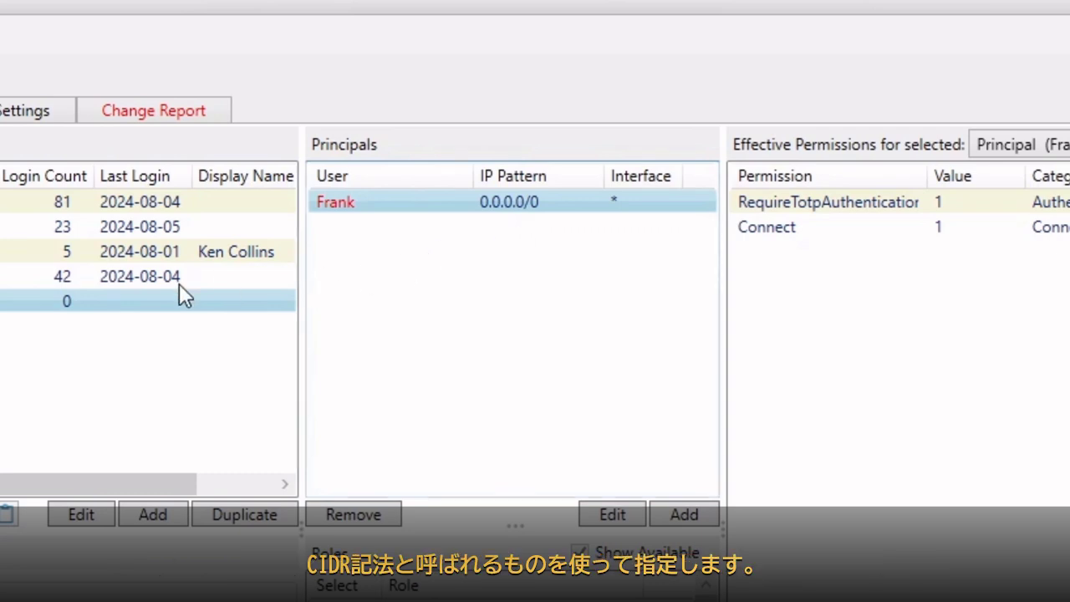
Compare the new user's 0.0.0.0/0 principal with the second user's 111.222.0.0/16 and 192.168.0.1/32 principals.
click(5, 226)
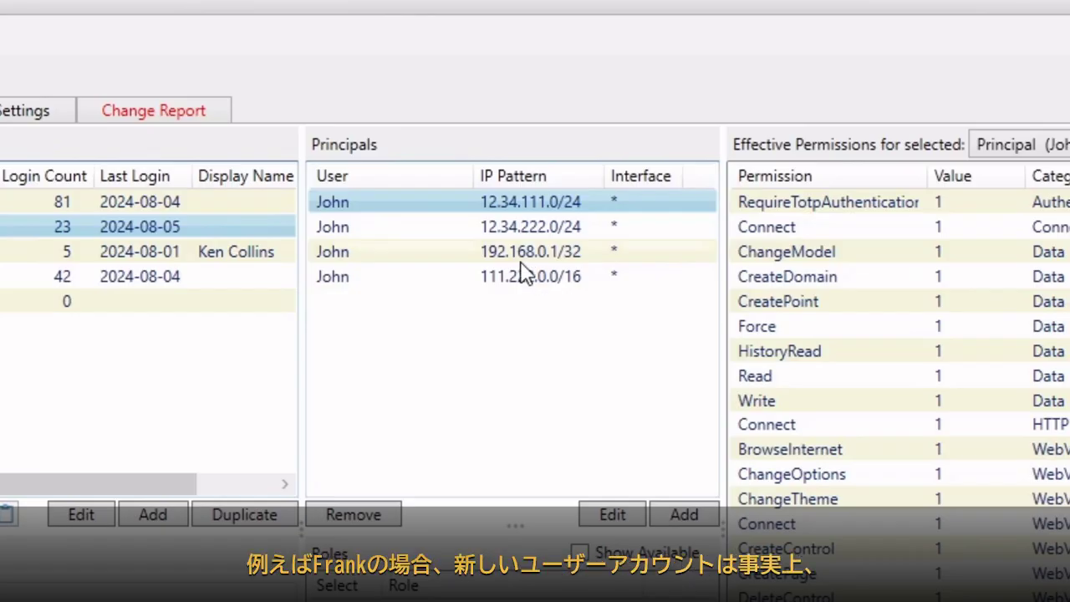
click(37, 301)
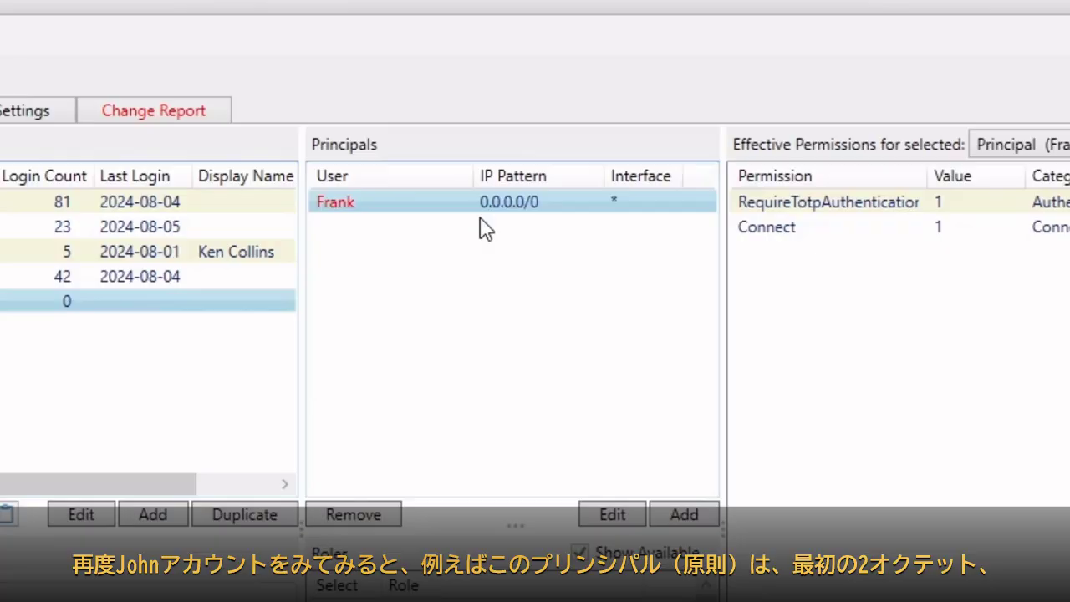
click(34, 227)
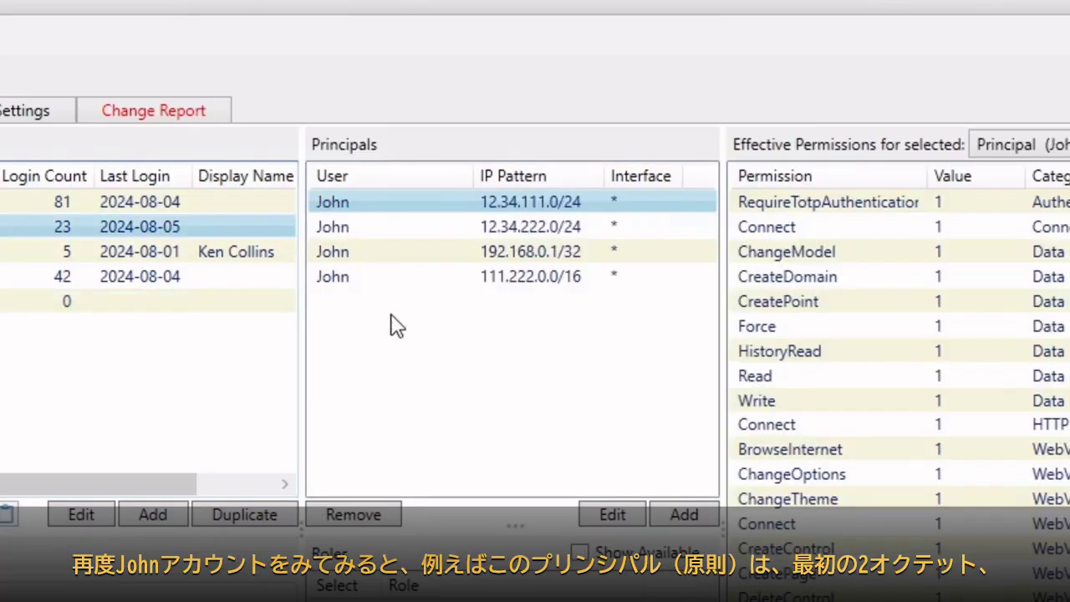
click(521, 279)
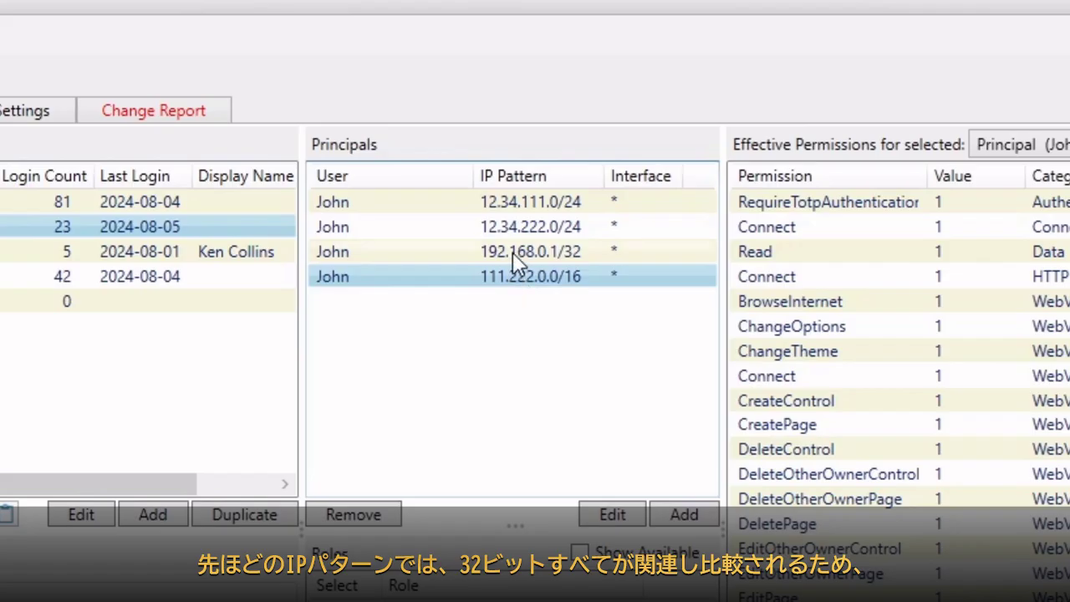
click(513, 253)
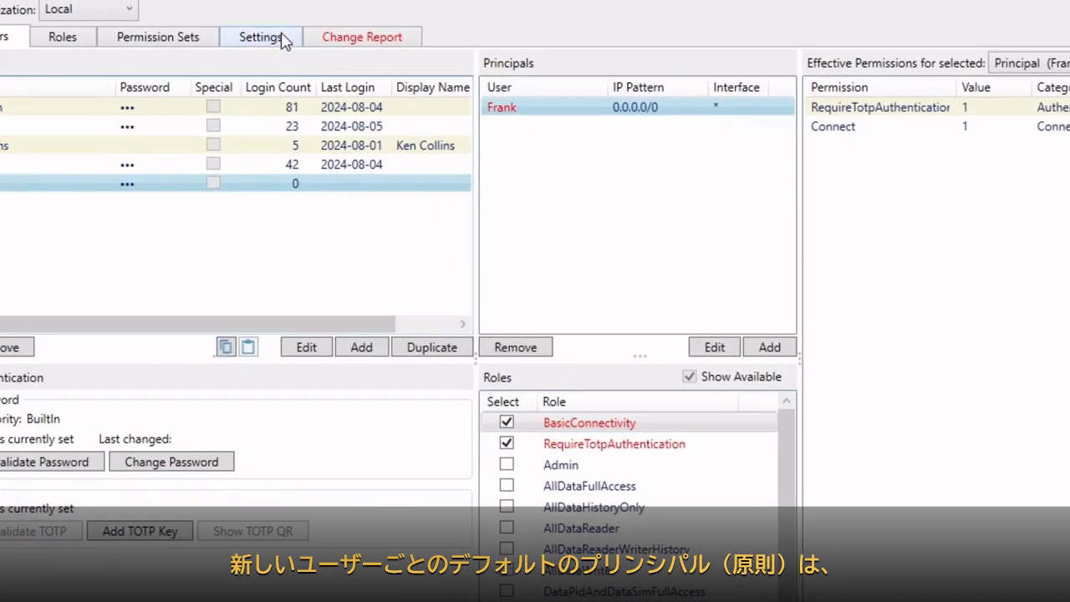
click(166, 8)
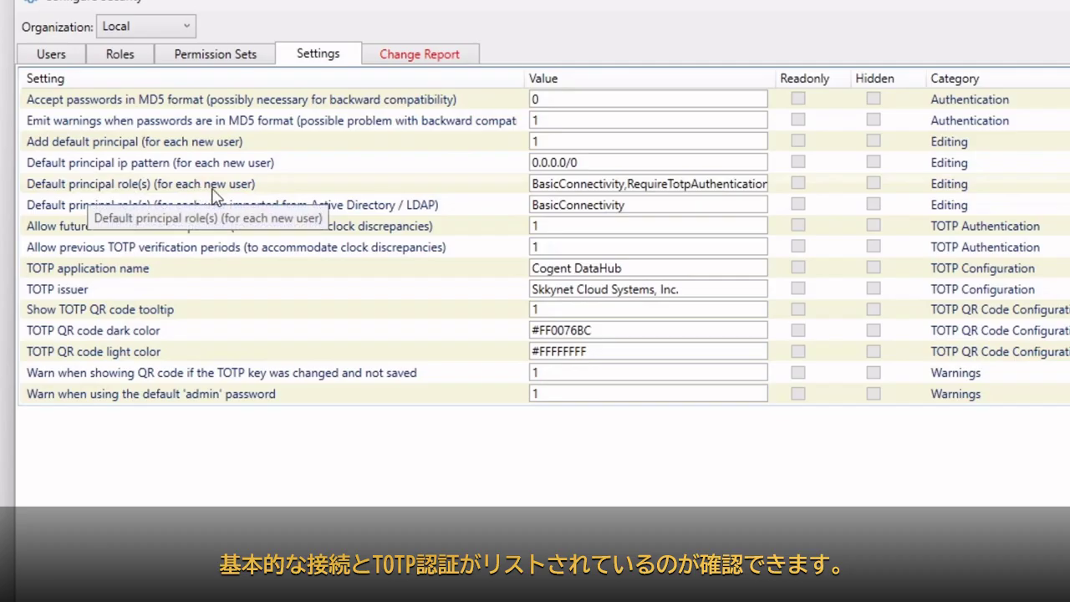
click(580, 183)
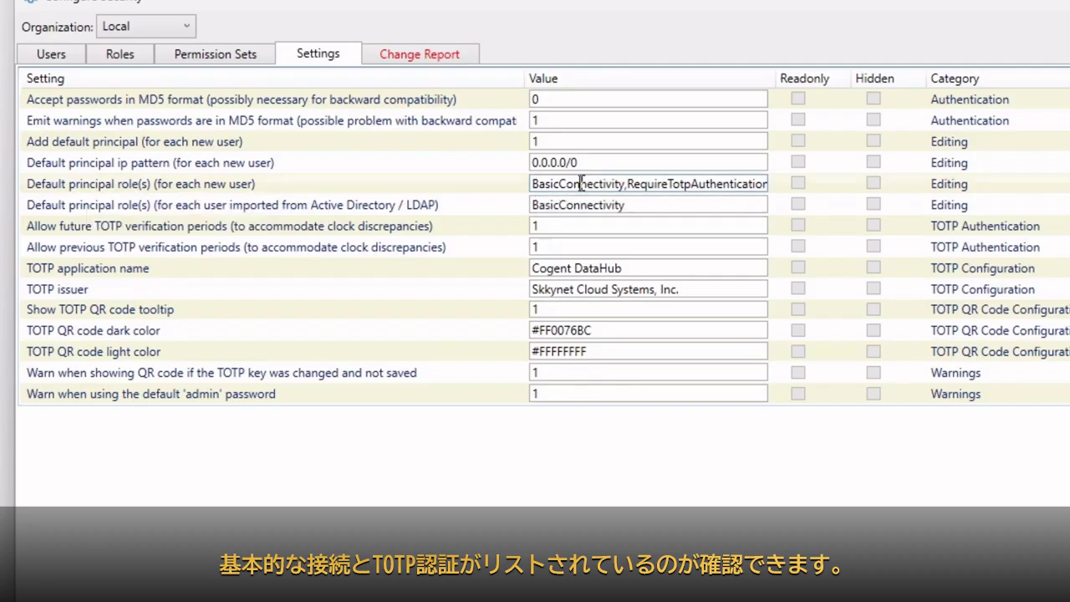
drag(657, 183, 788, 204)
click(666, 191)
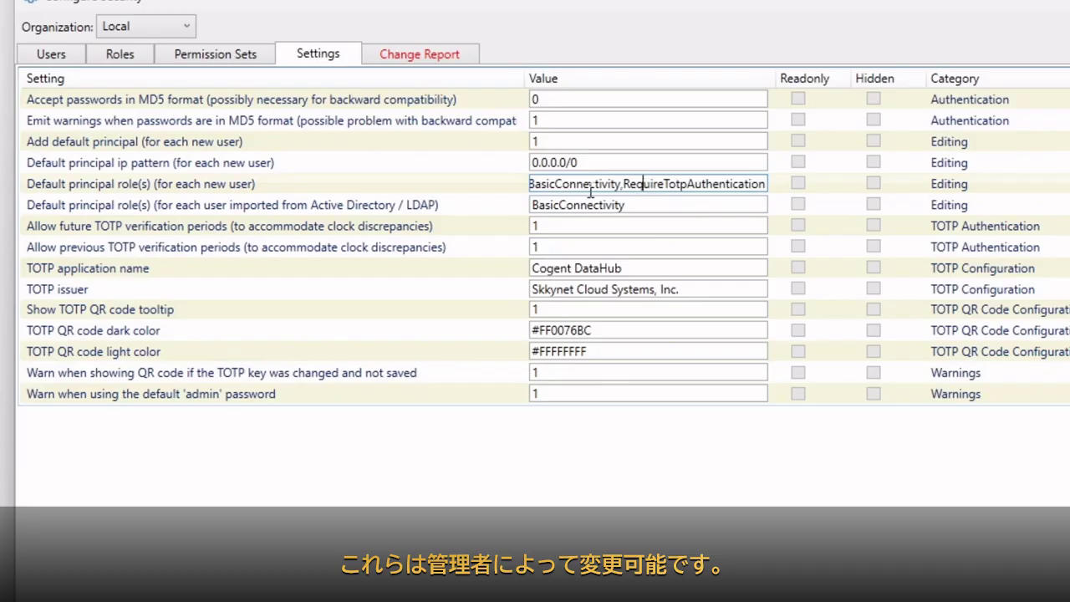
drag(580, 191, 527, 192)
click(610, 207)
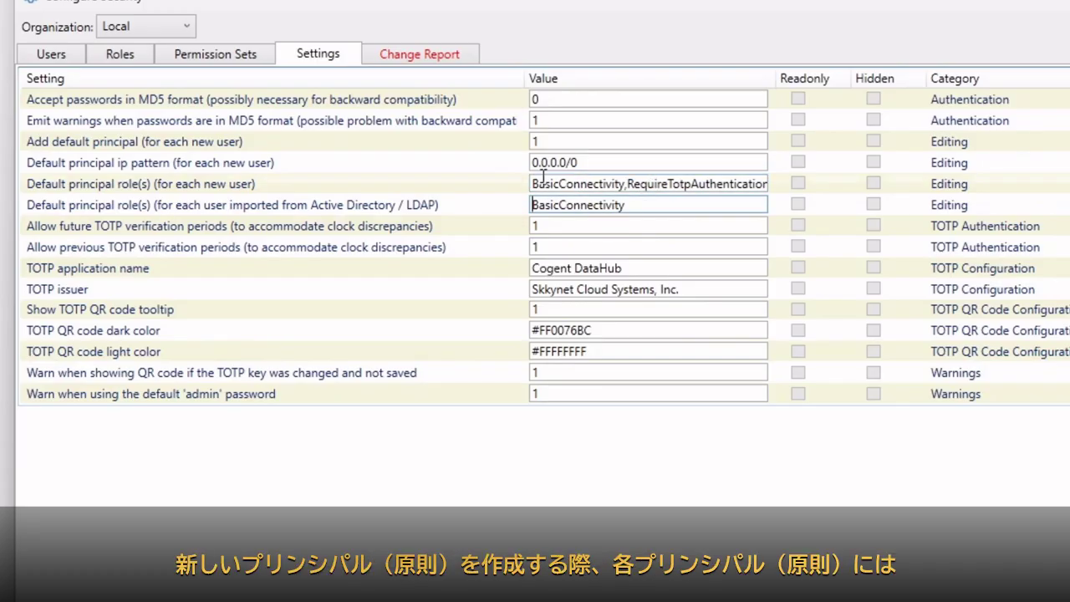
click(69, 57)
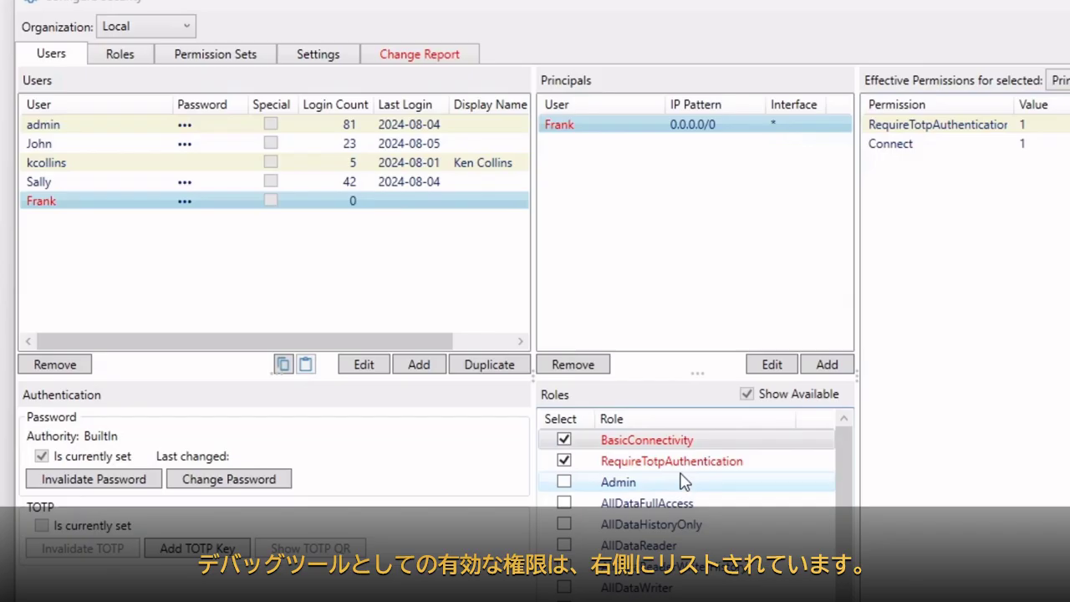
Show John's 192.168.0.1/32 principal with its Admin, WebView and AllDataFullAccess roles and effective permissions.
click(24, 144)
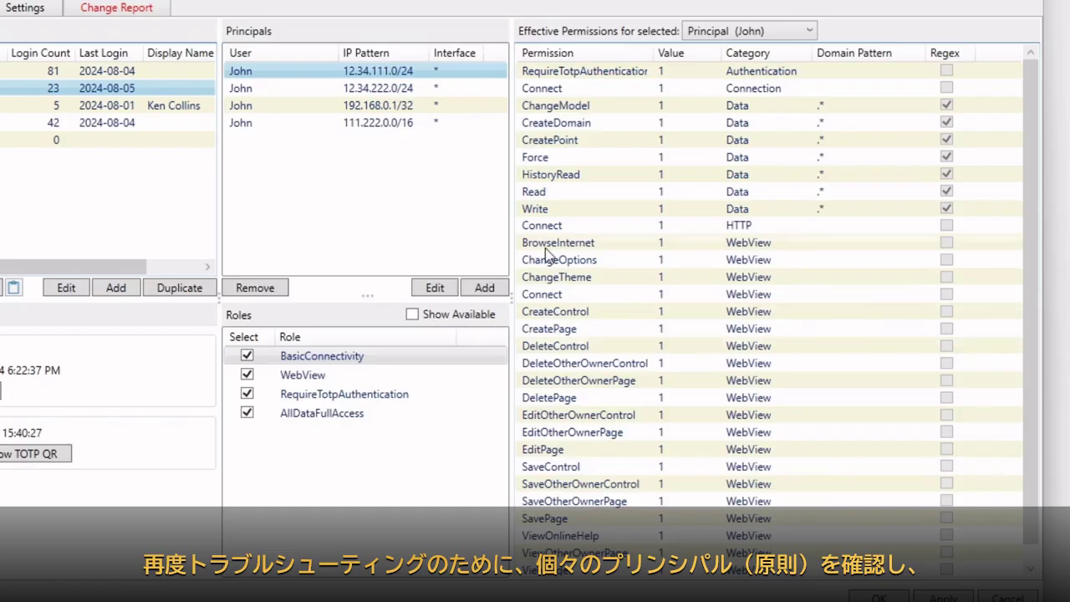
click(361, 109)
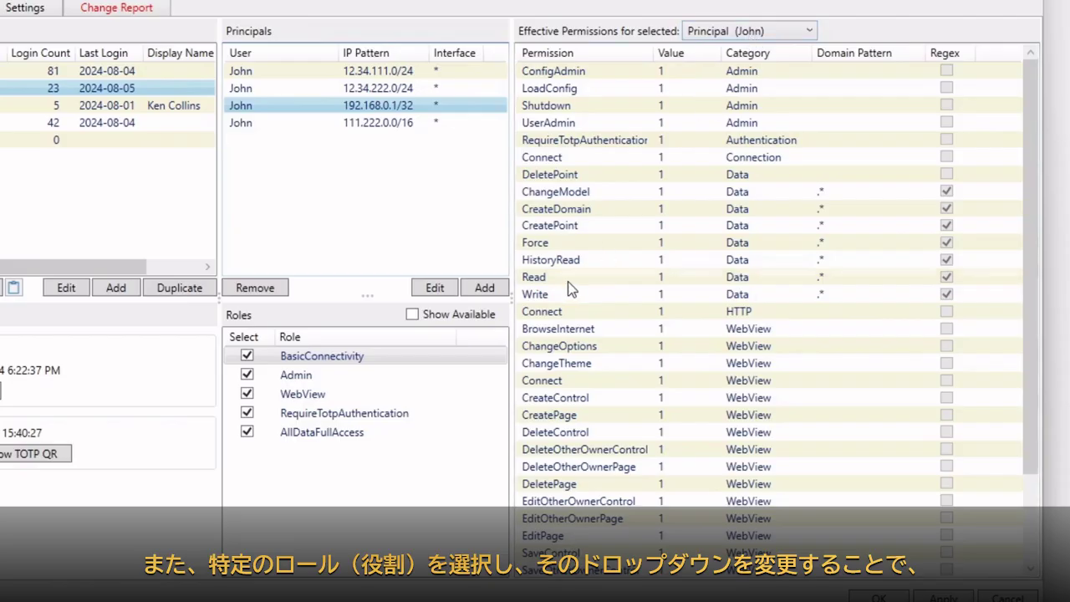
click(311, 375)
click(712, 33)
click(714, 69)
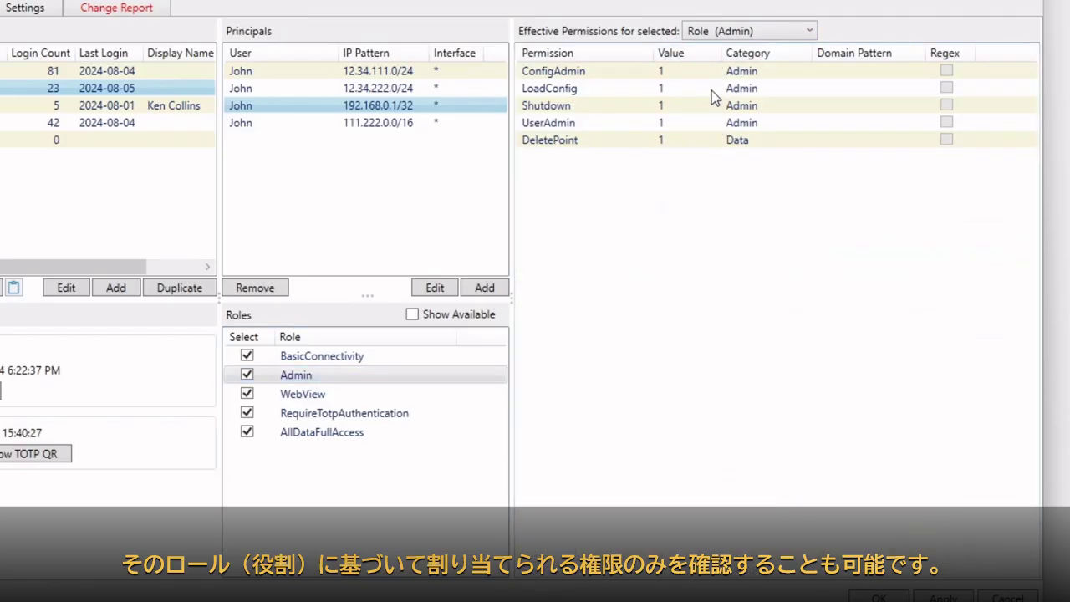
click(310, 393)
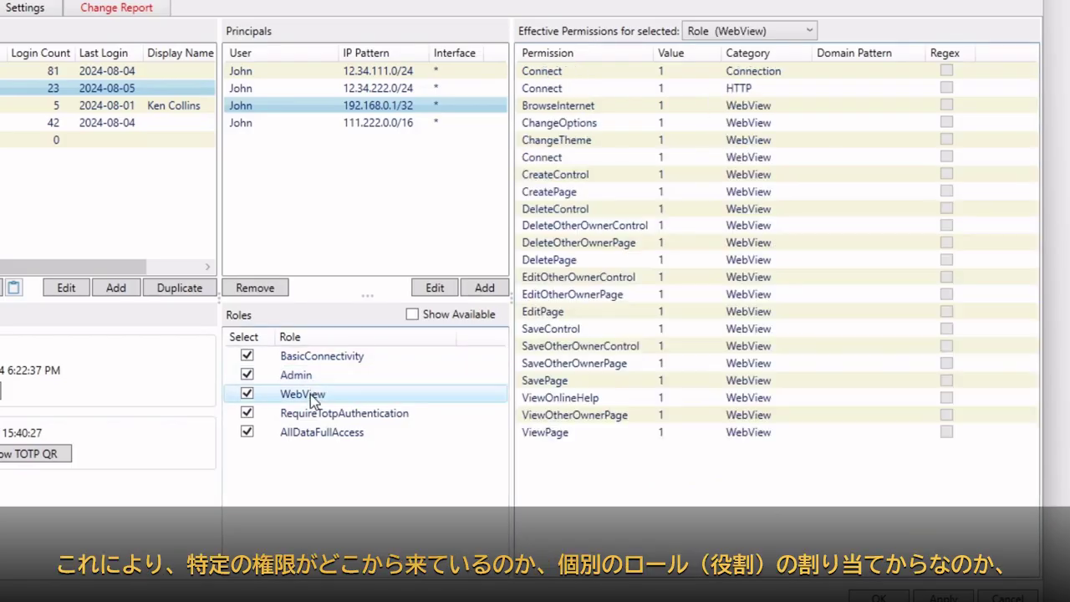
click(315, 359)
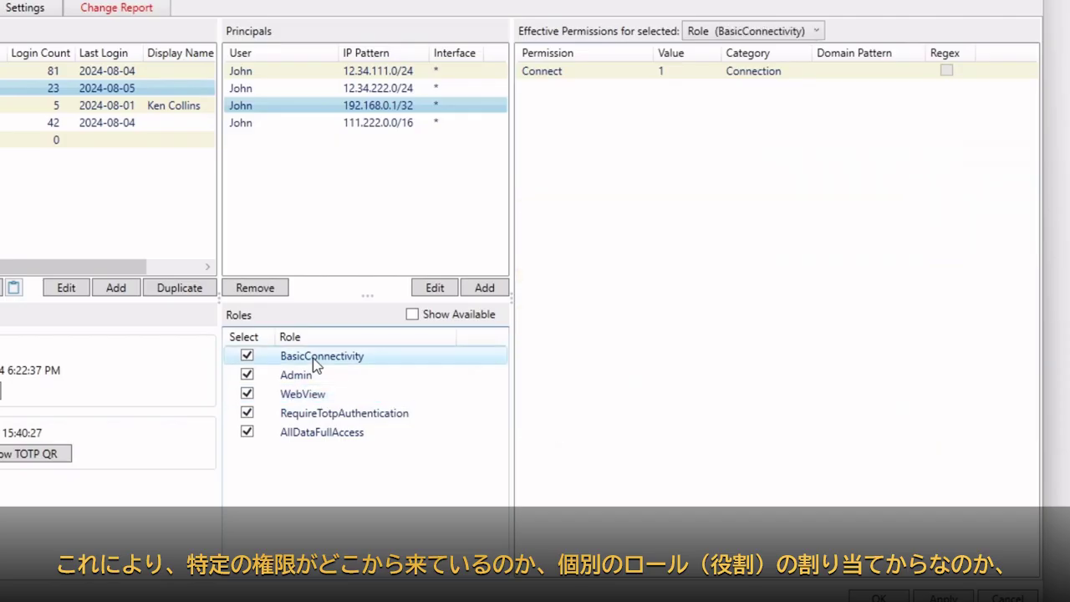
click(316, 433)
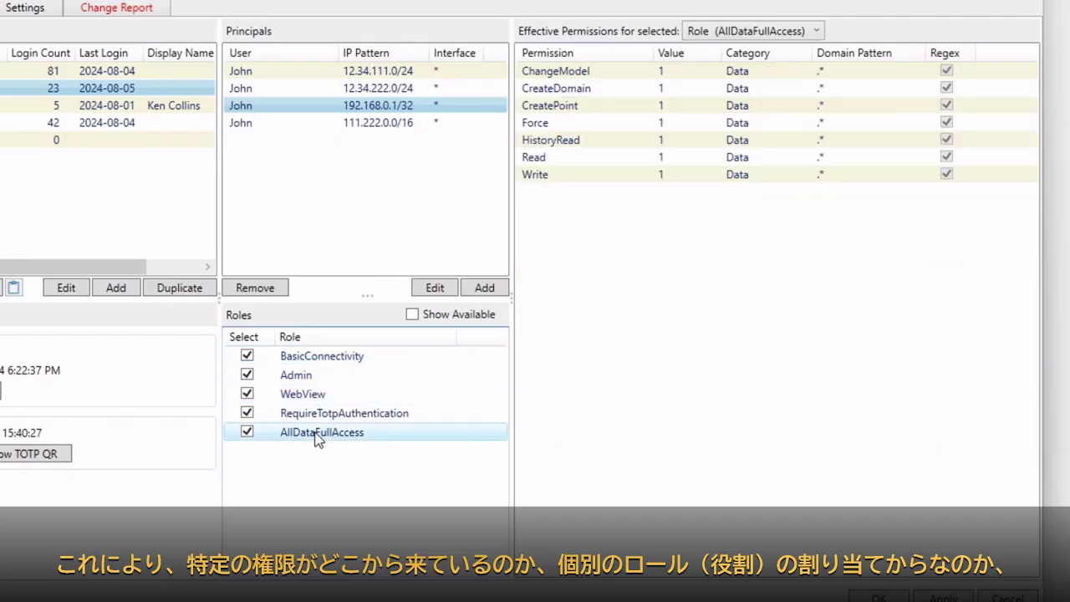
click(316, 356)
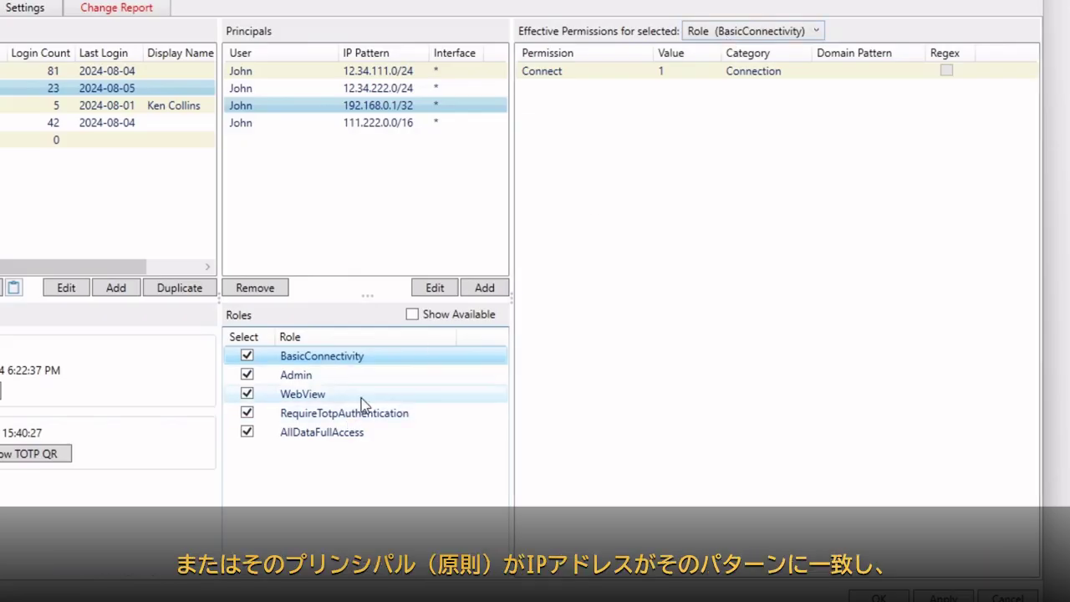
click(761, 31)
click(750, 48)
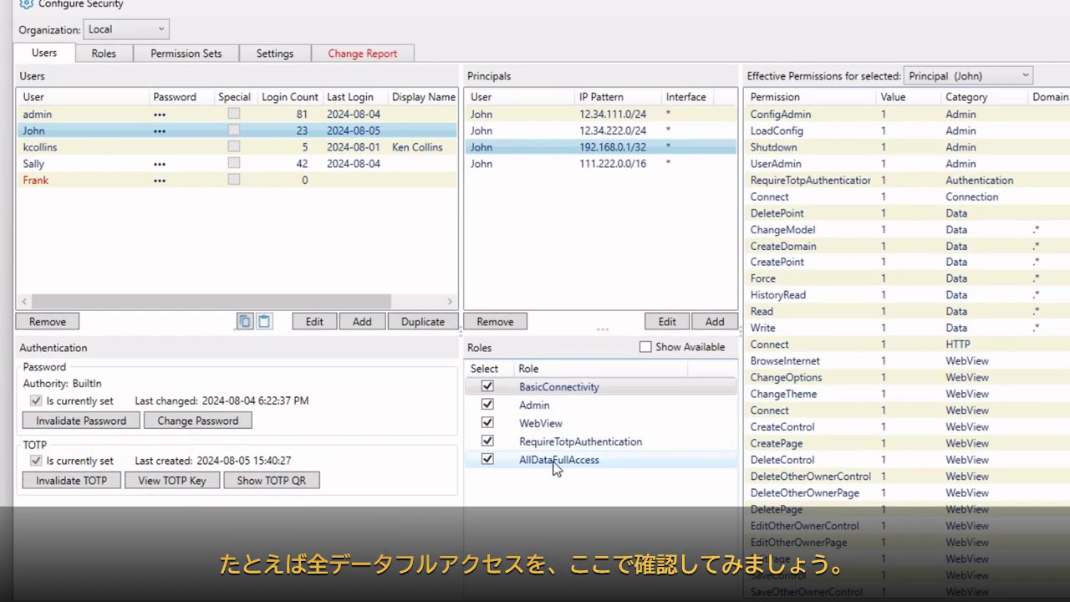
click(343, 438)
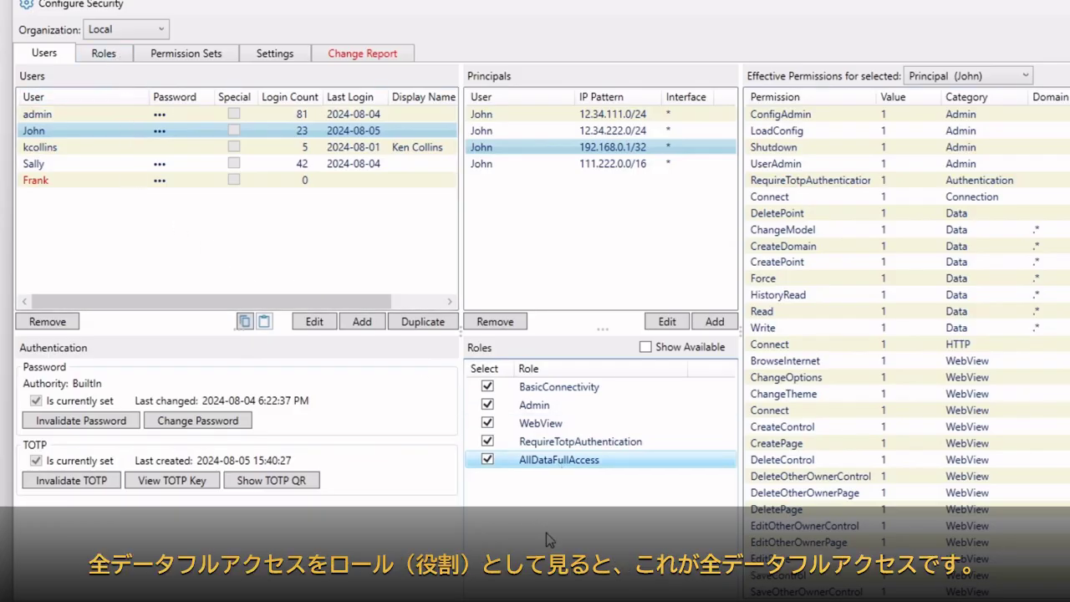
click(103, 54)
Inspect the Internal AllDataFullAccess and DataPidAndDataSimFullAccess roles and their DataPid/DataSim permission sets.
click(106, 36)
click(111, 49)
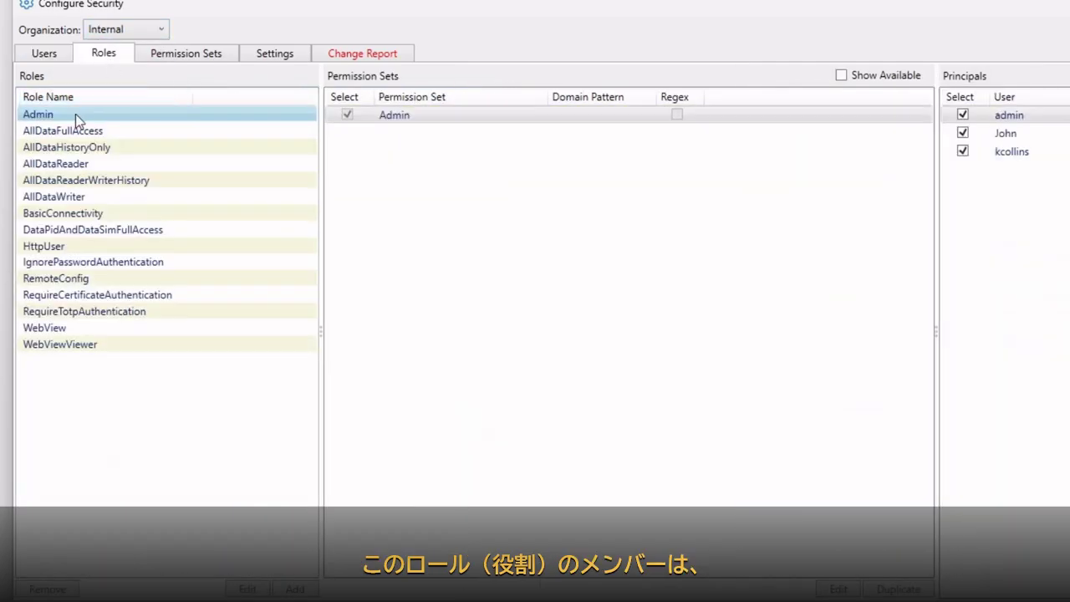
click(63, 131)
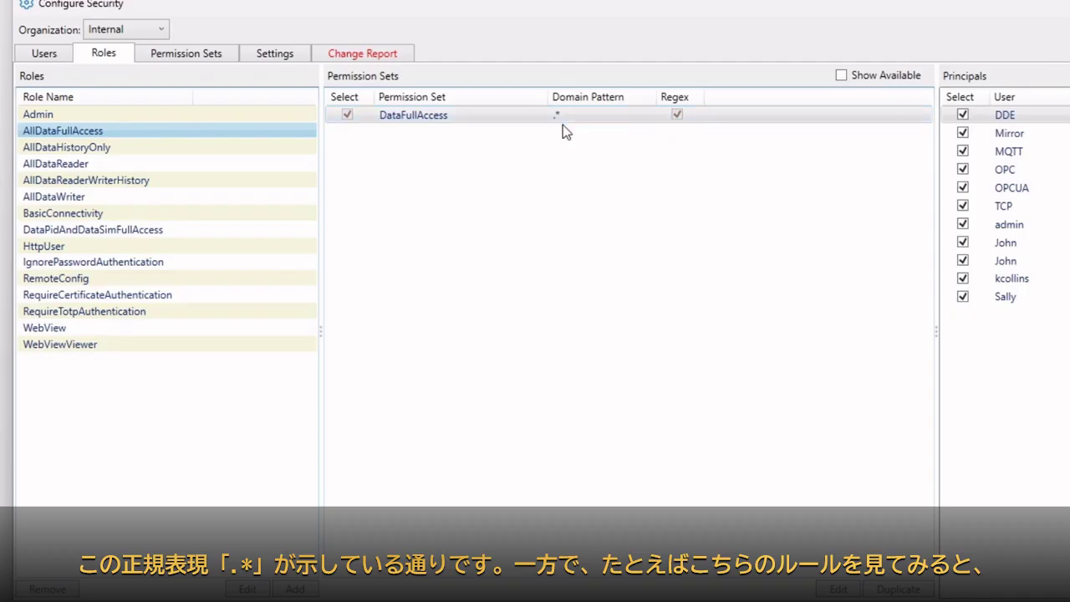
click(84, 232)
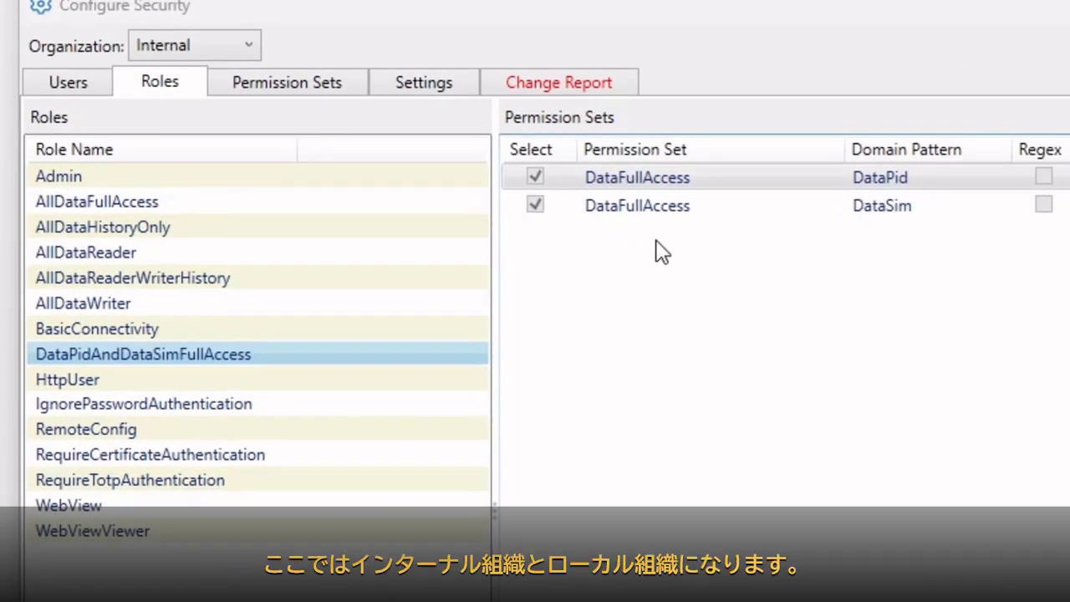
click(177, 50)
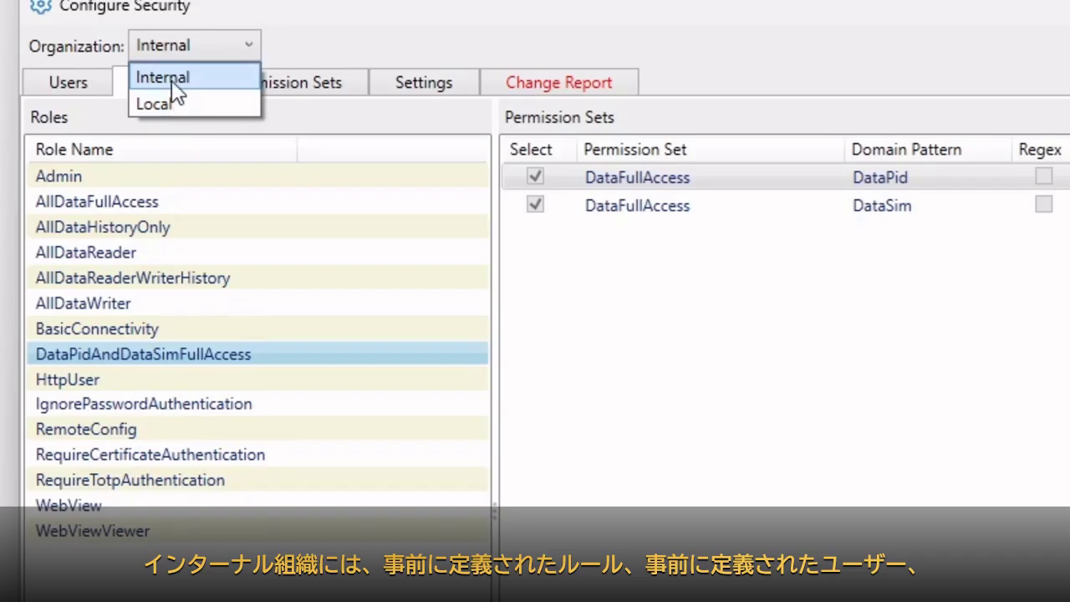
Review the Internal organization's users and permission sets.
click(173, 78)
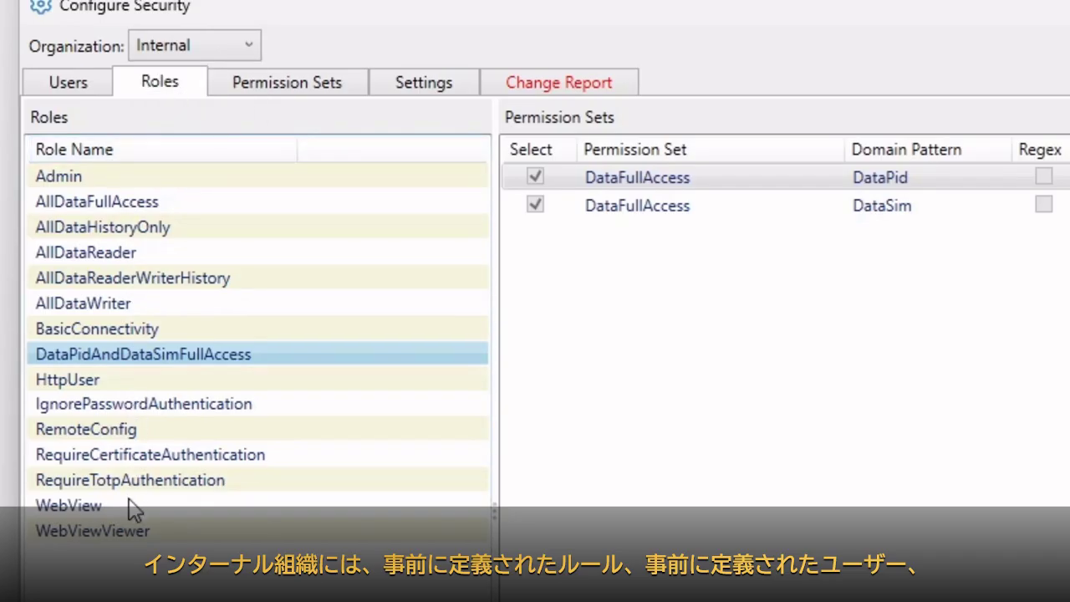
click(80, 79)
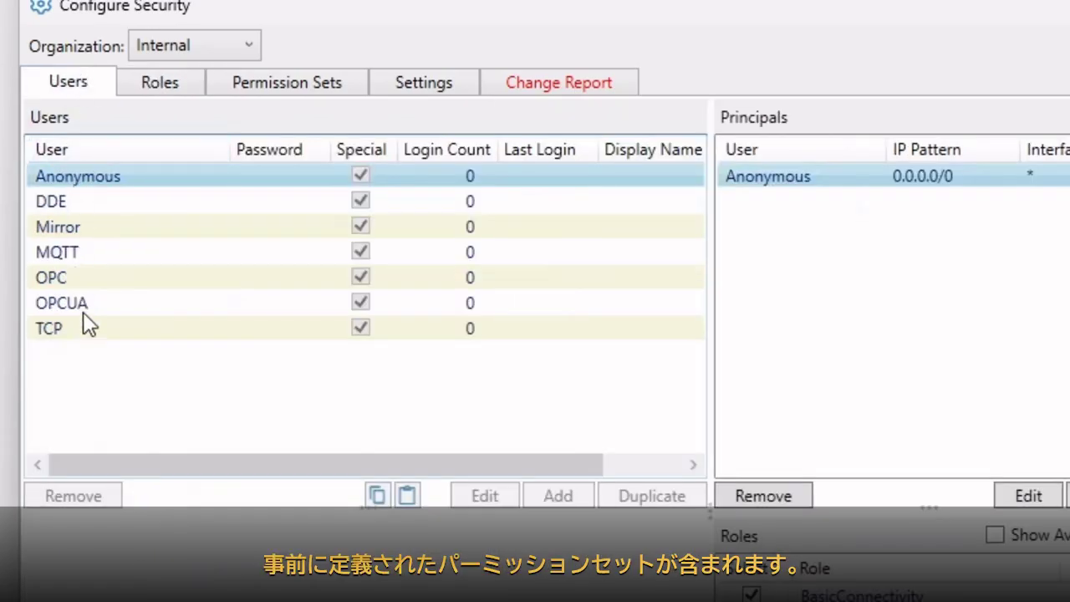
click(259, 87)
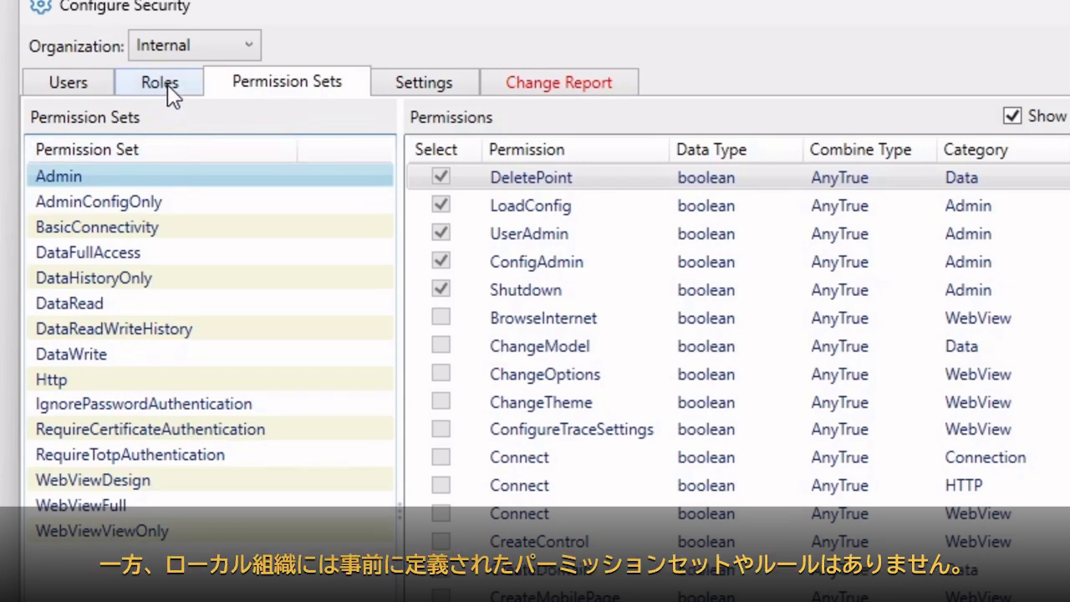
Switch to the Local organization and check its empty roles and five user accounts.
click(194, 41)
click(178, 106)
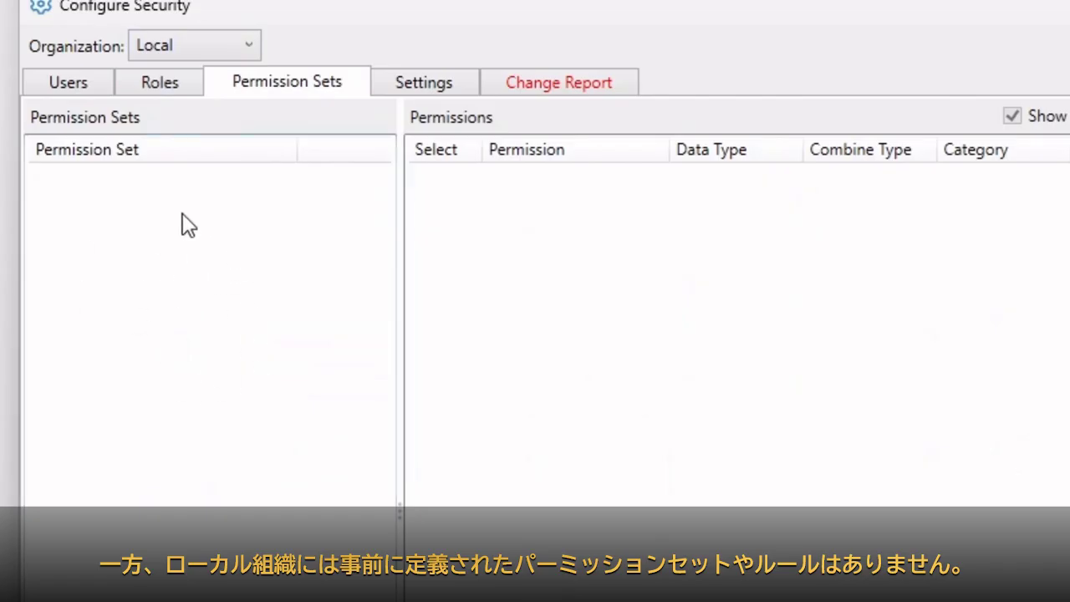
click(142, 90)
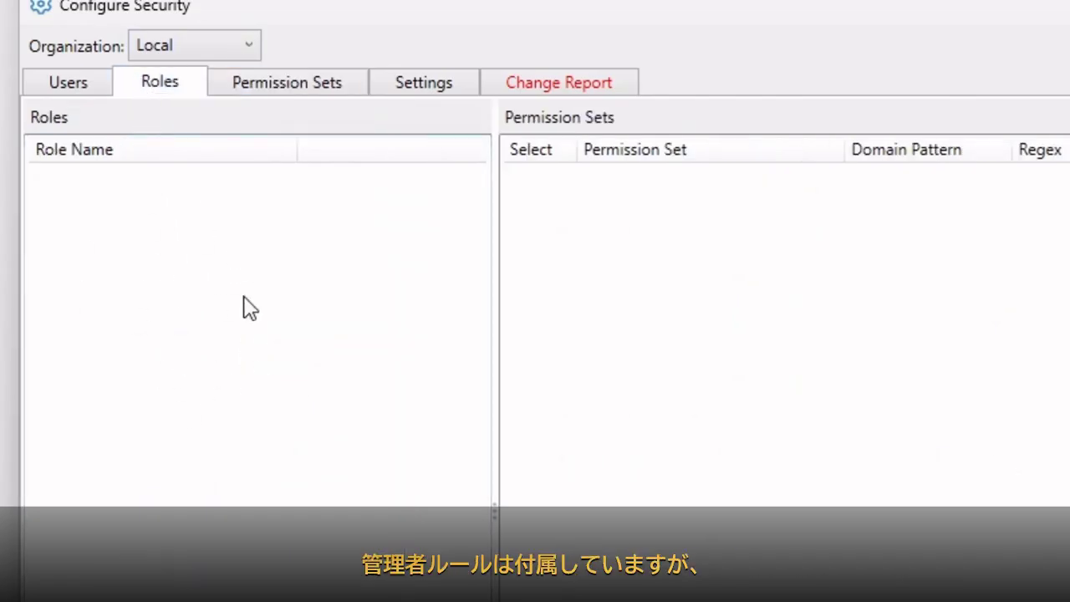
click(76, 83)
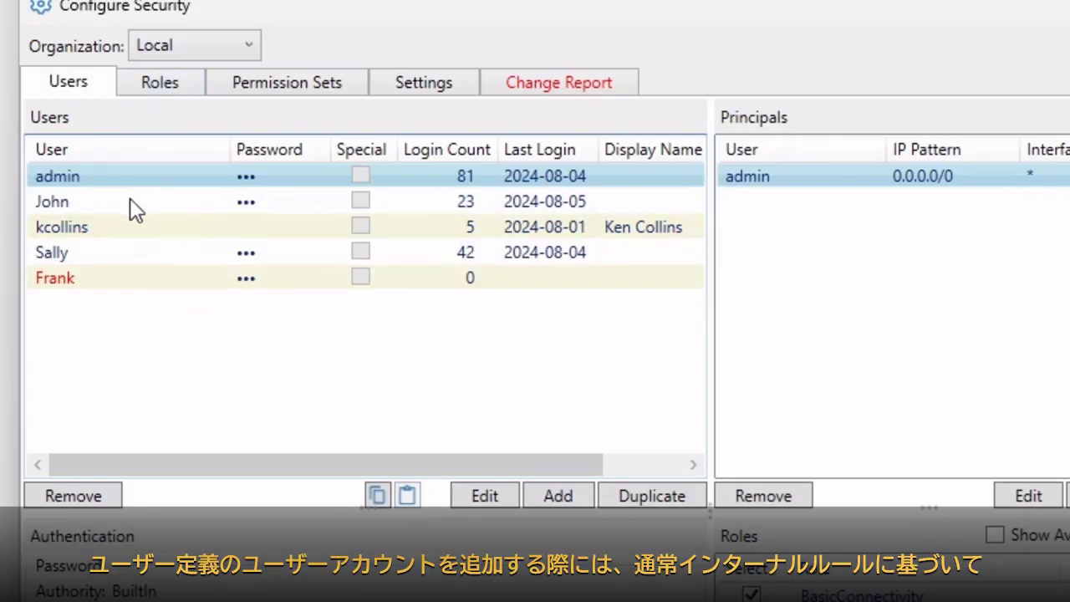
Inspect the Local user with four IP principals, then switch back to the Internal organization.
click(104, 201)
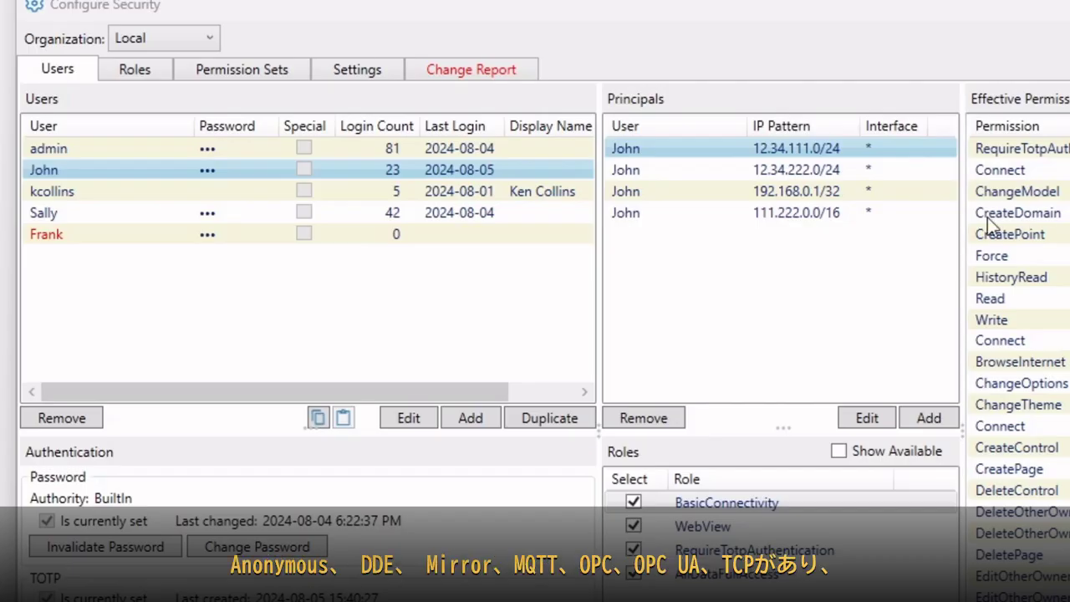
click(132, 44)
click(147, 75)
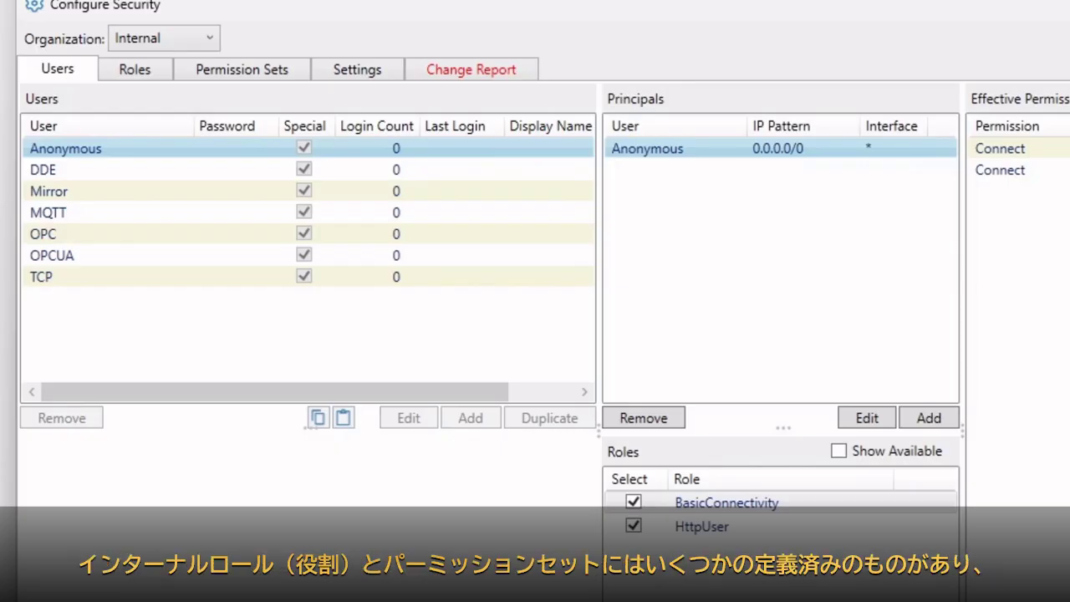
Switch to Local users and show the BuiltIn, Windows Local Machine and LDAP import add options.
click(134, 70)
click(242, 77)
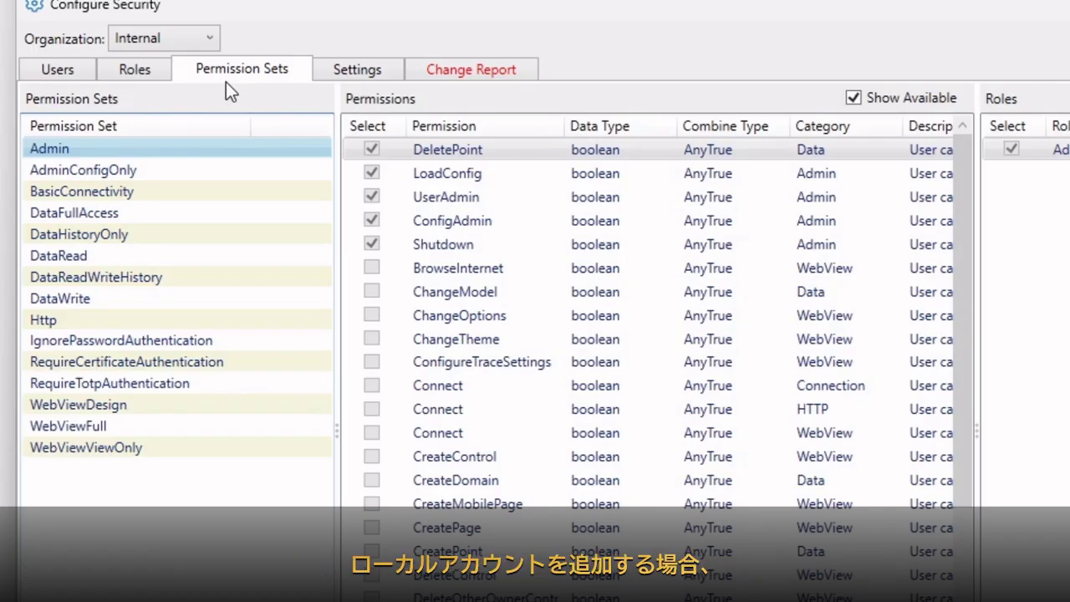
click(168, 38)
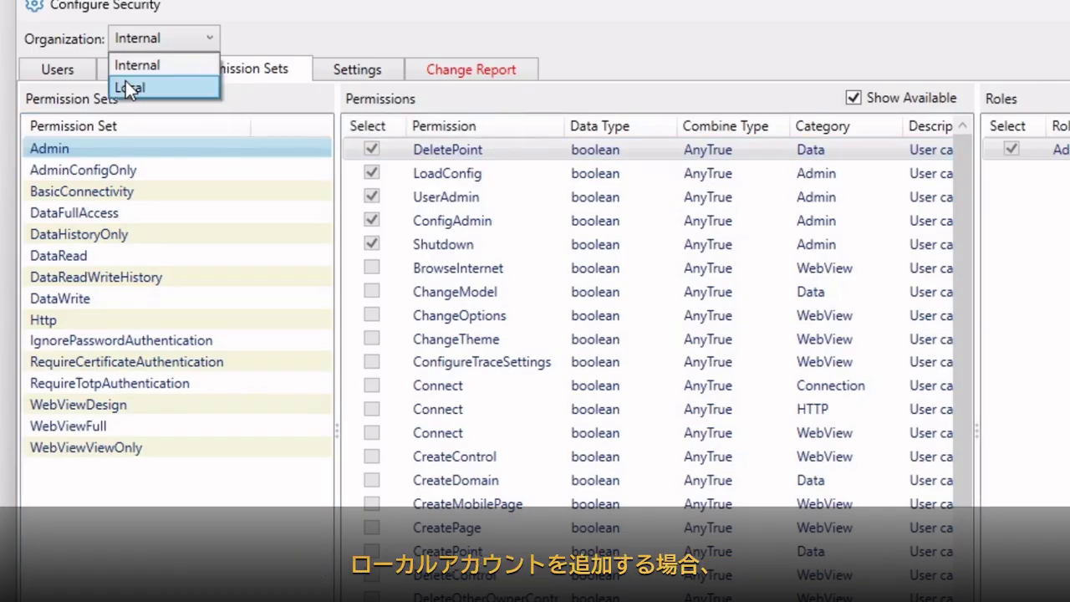
click(127, 87)
click(50, 72)
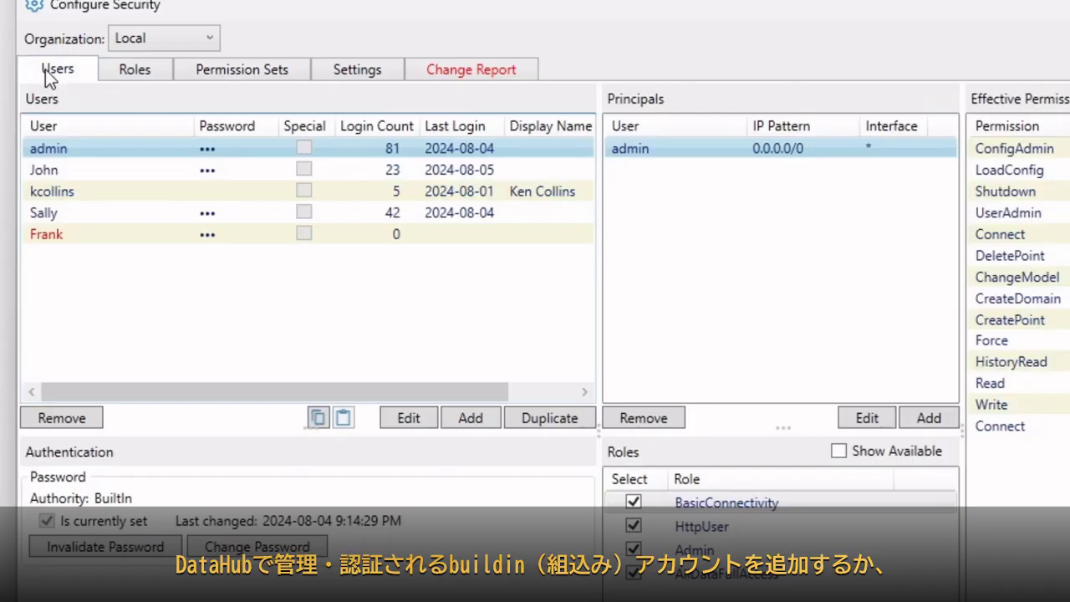
click(468, 417)
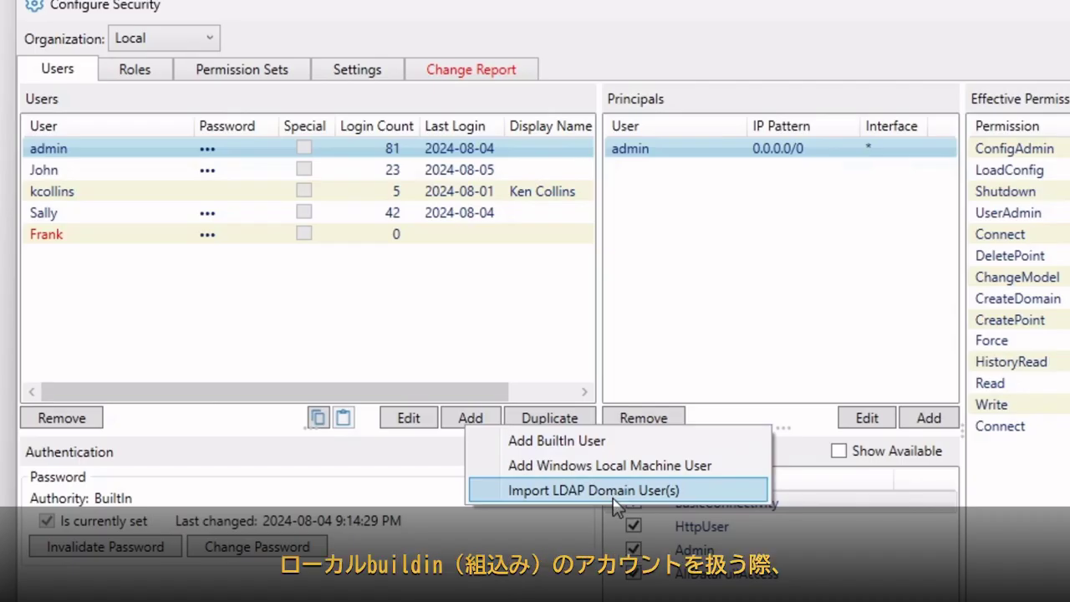
Inspect the multi-principal user and the Windows-authenticated user with domain 192.168.3.64.
click(83, 170)
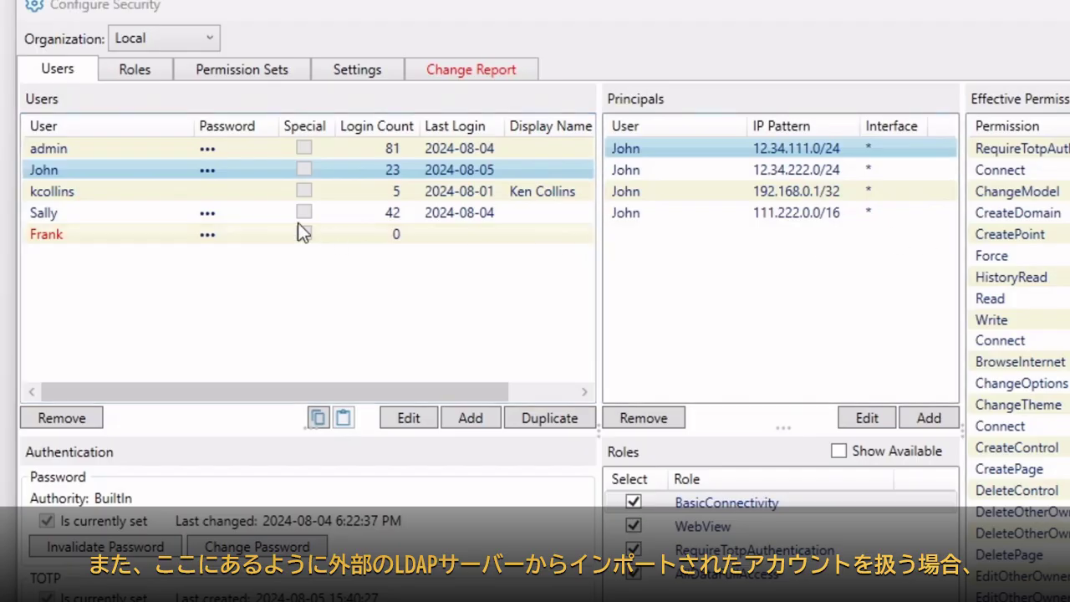
click(193, 201)
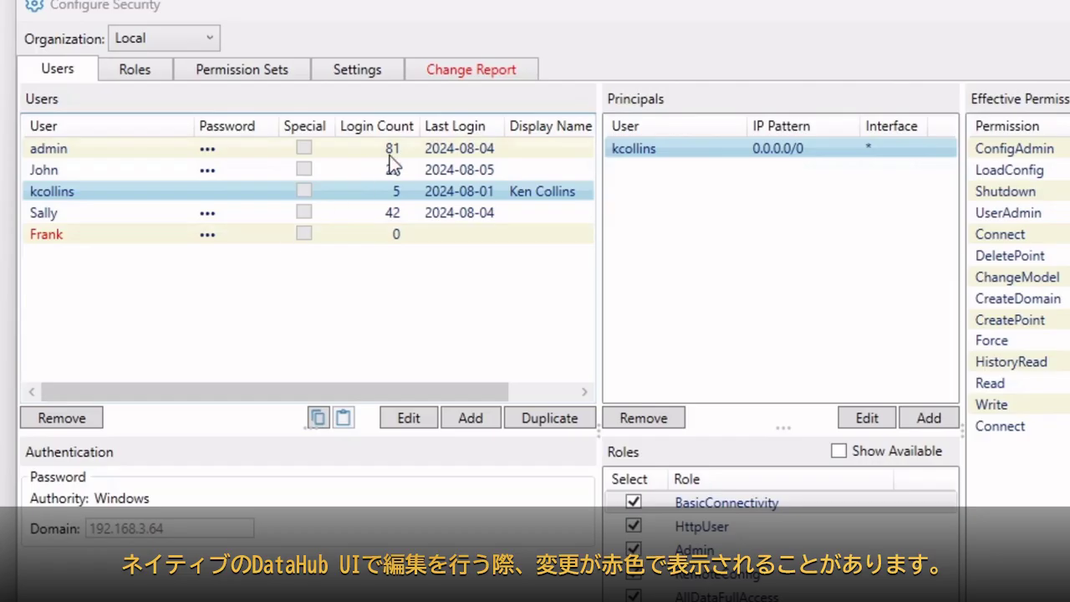
Select the red, unsaved fifth user to view its BuiltIn authority and roles.
click(49, 236)
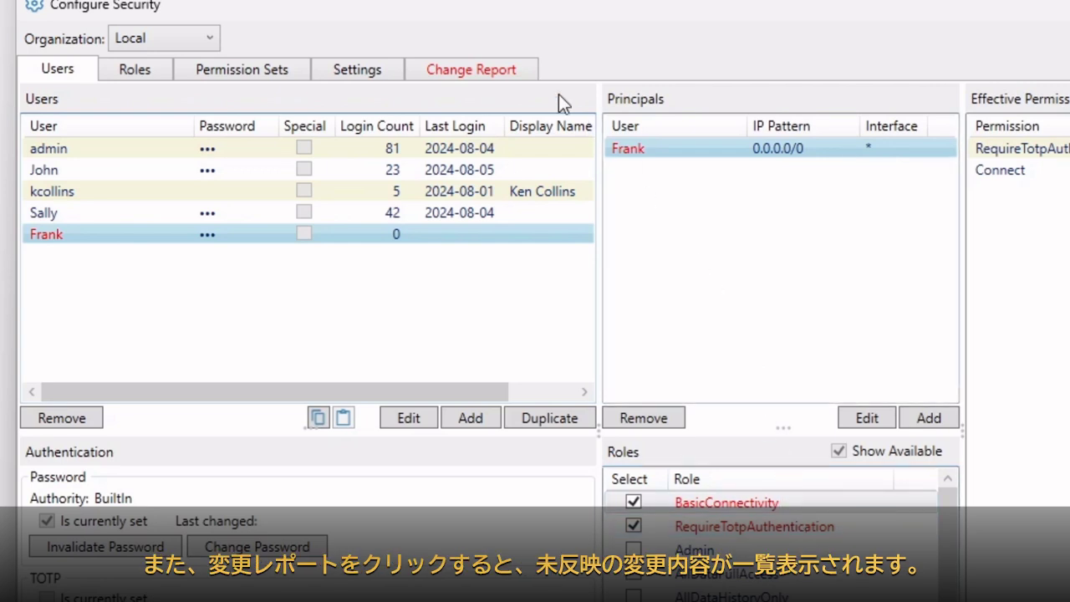
click(506, 70)
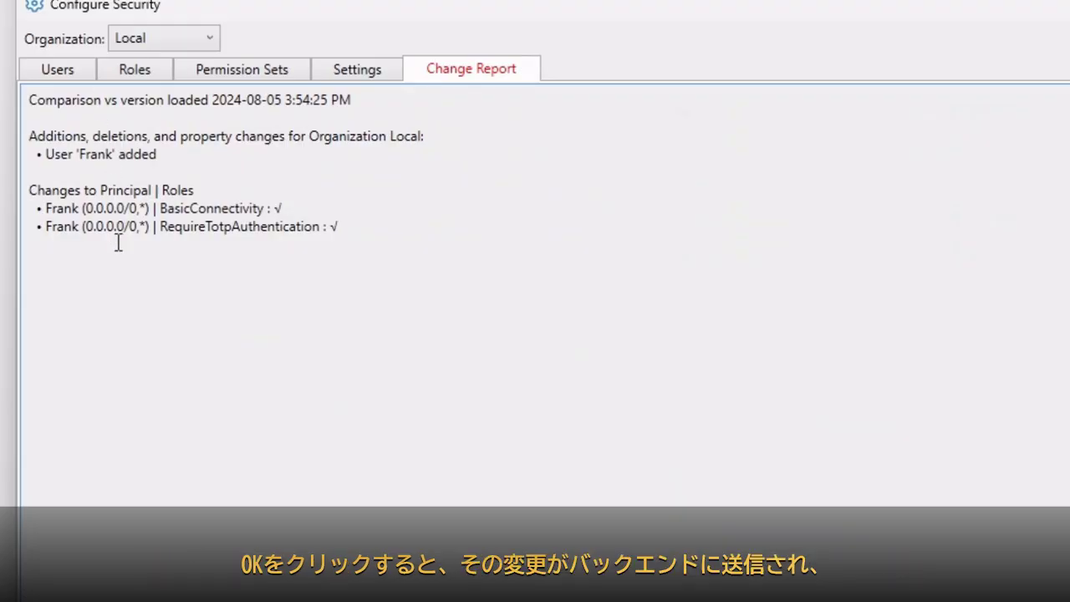
click(70, 68)
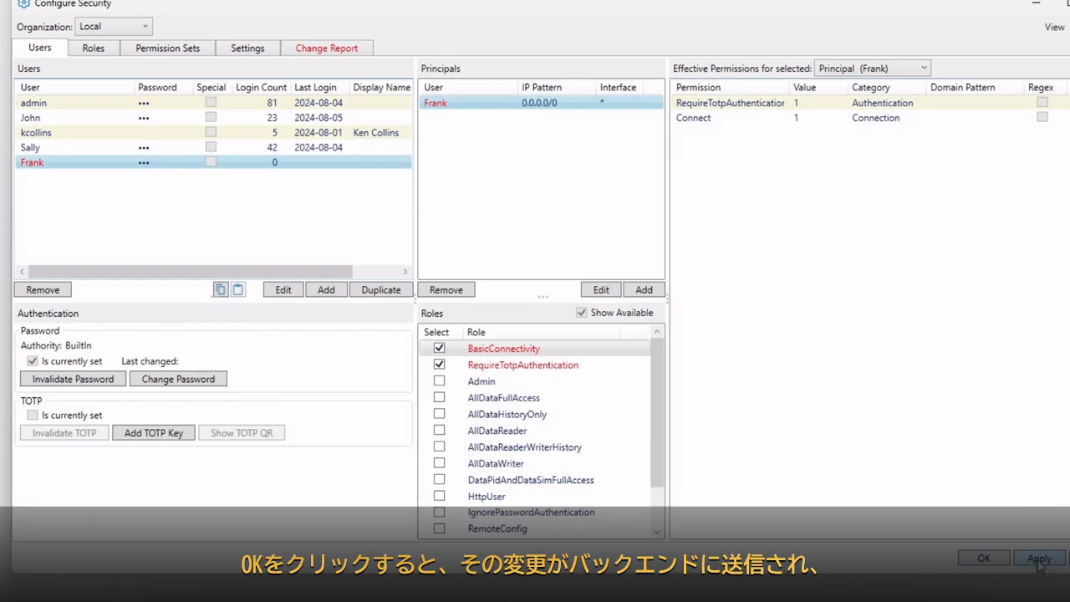
Apply the new user, confirm the Change Report is empty, and show the security Settings table.
click(1039, 559)
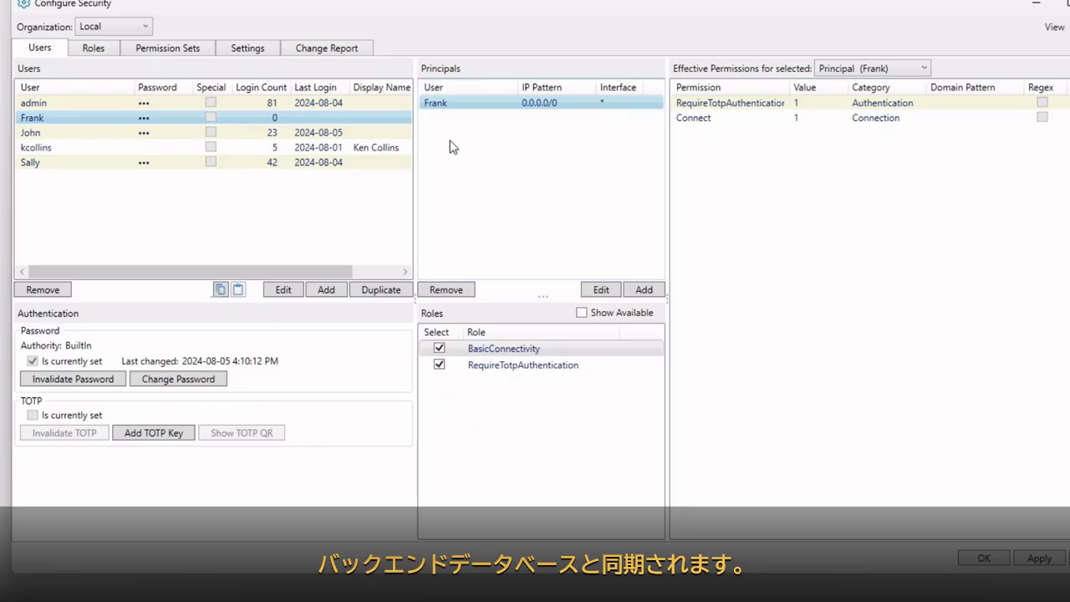
click(348, 53)
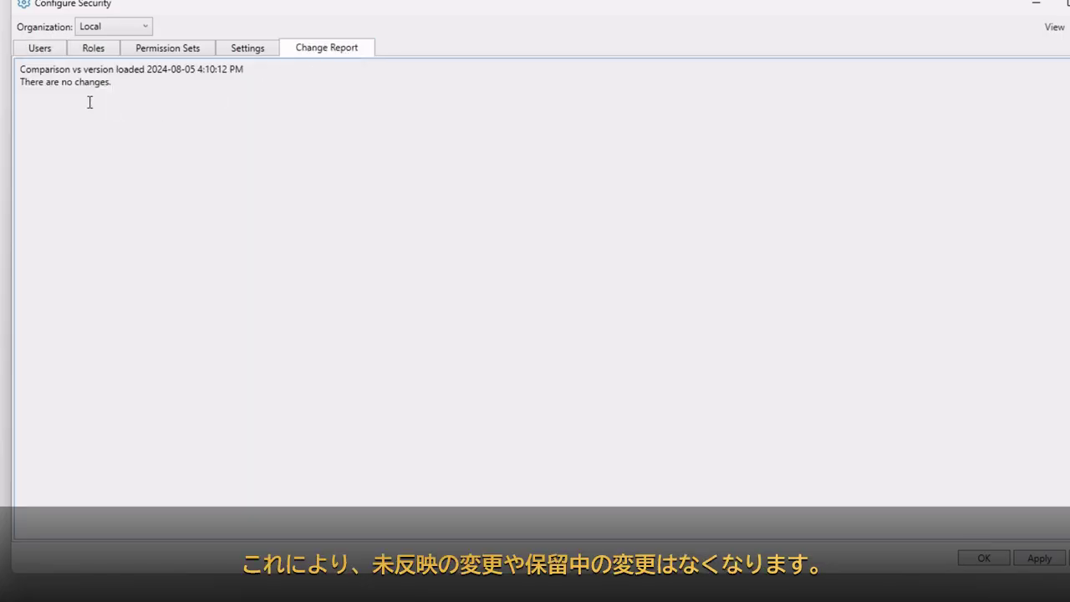
click(42, 51)
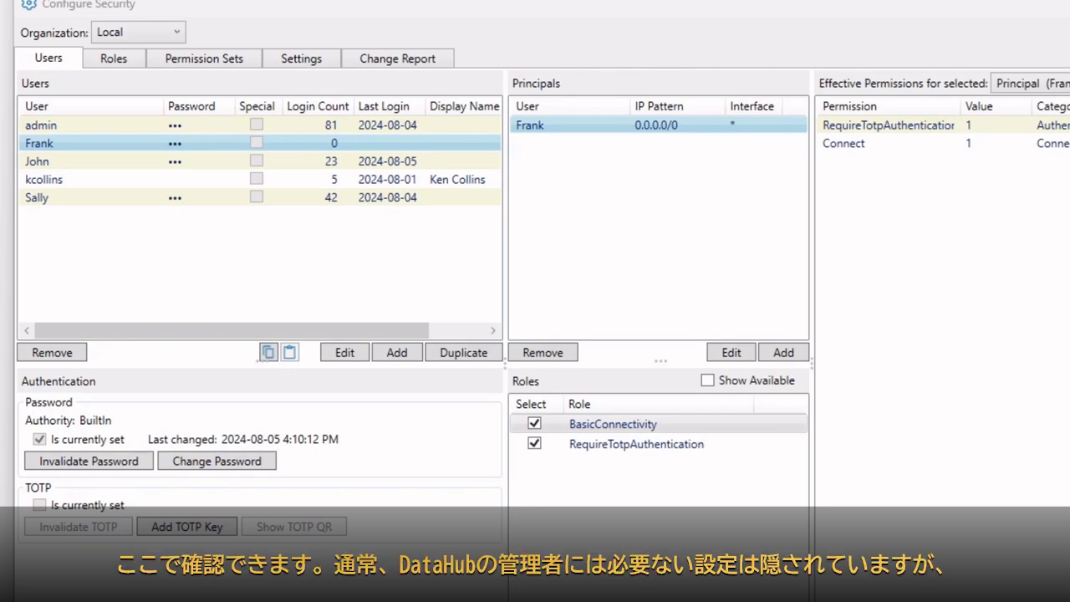
click(322, 67)
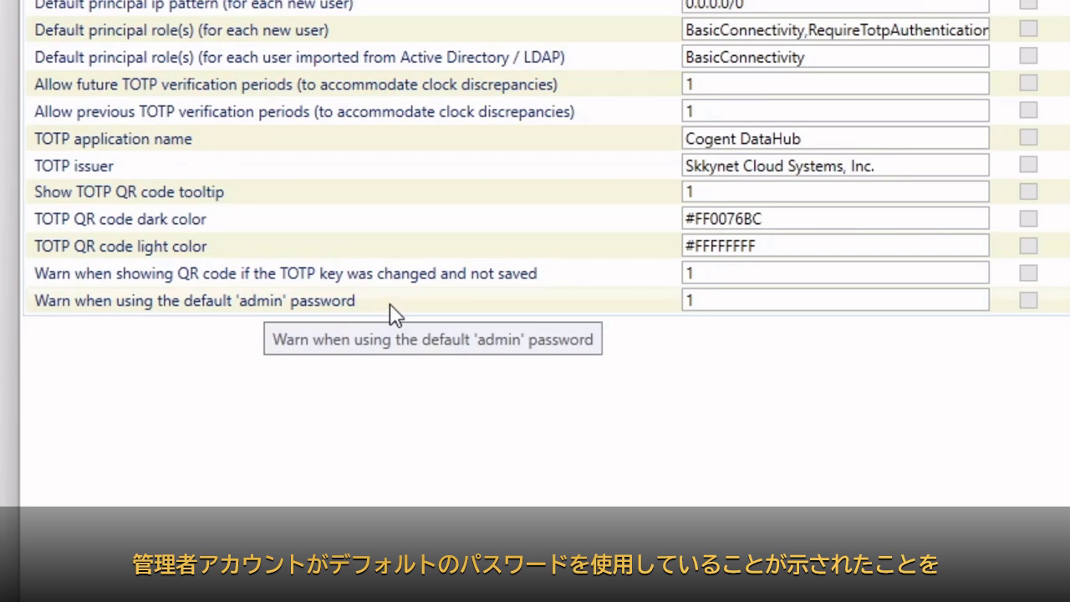
Examine the default principal IP pattern and default roles settings, then return to the users list.
mouse_move(707, 301)
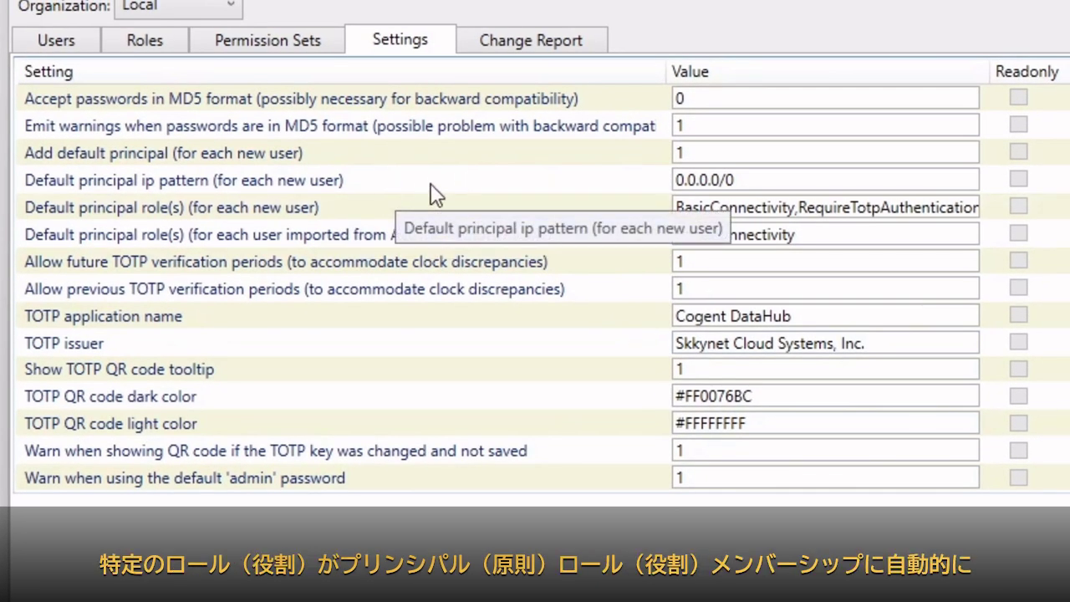
click(773, 183)
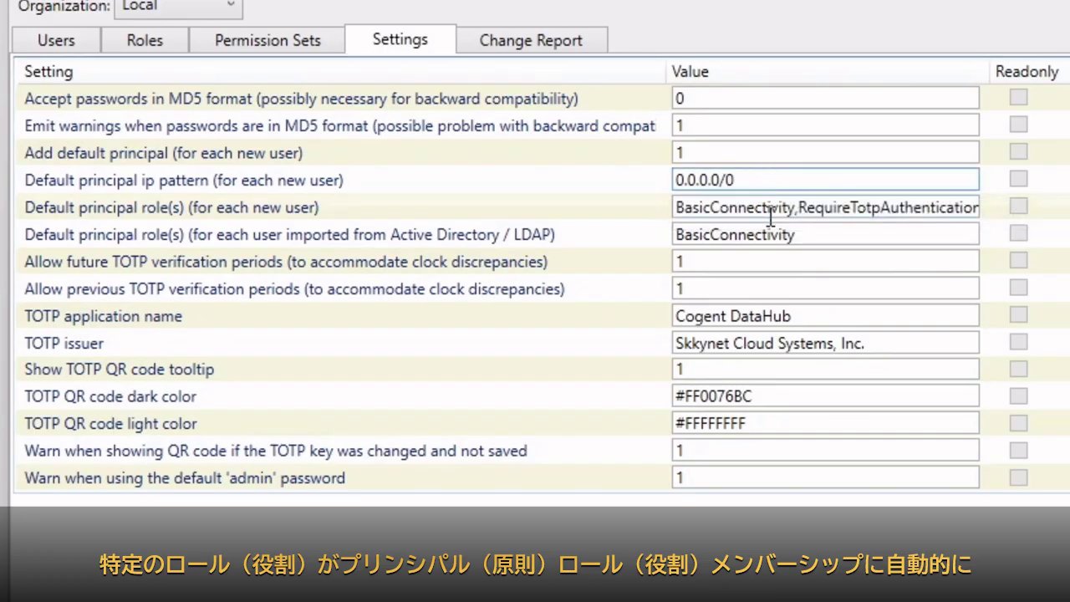
click(773, 209)
click(913, 209)
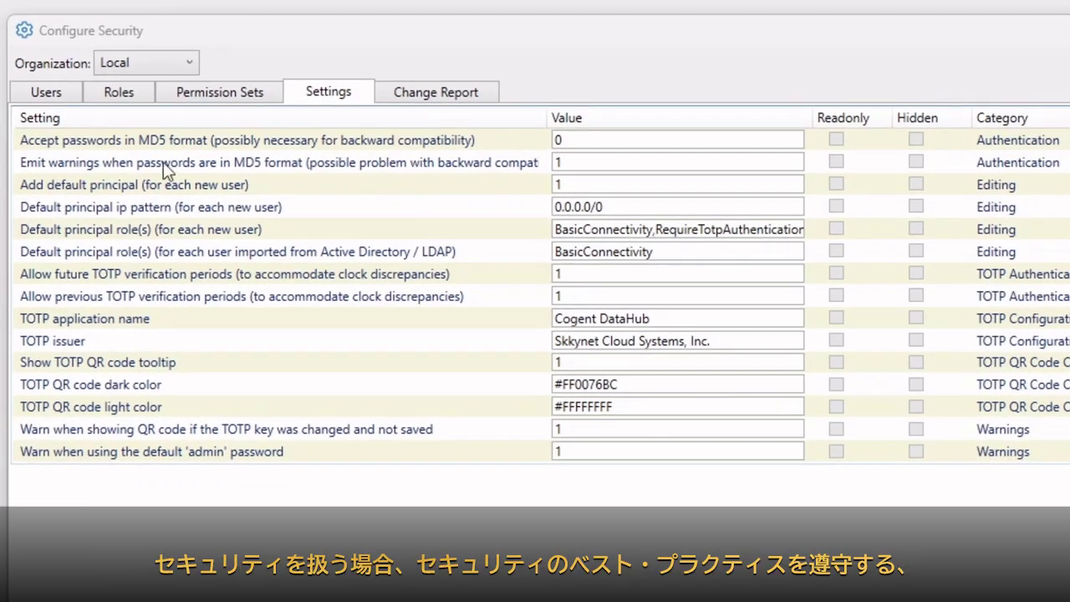
click(42, 93)
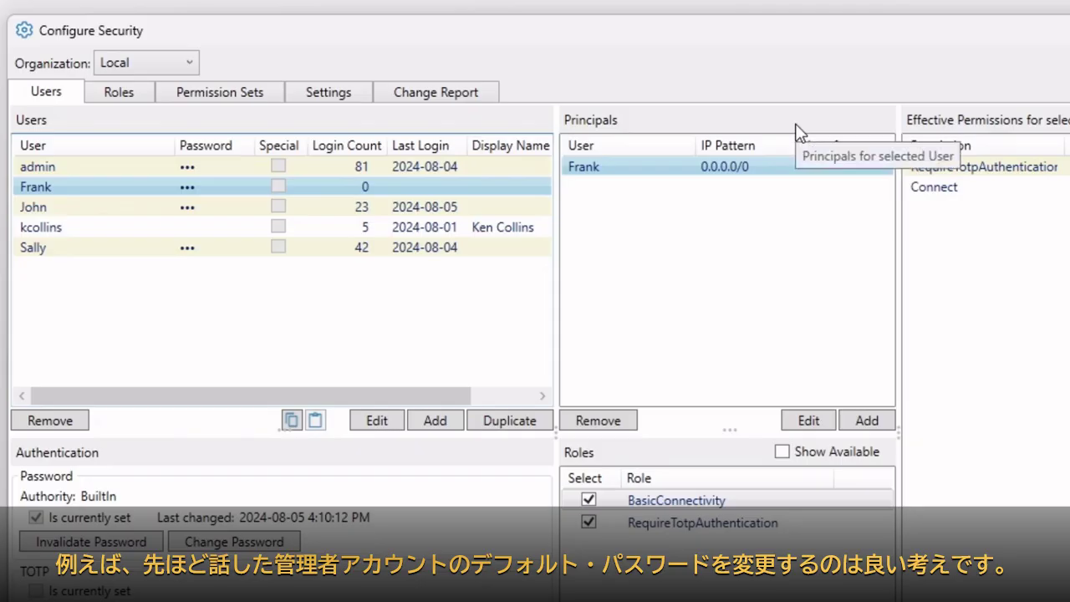
Give the admin account a new, stronger password and apply the change.
click(46, 167)
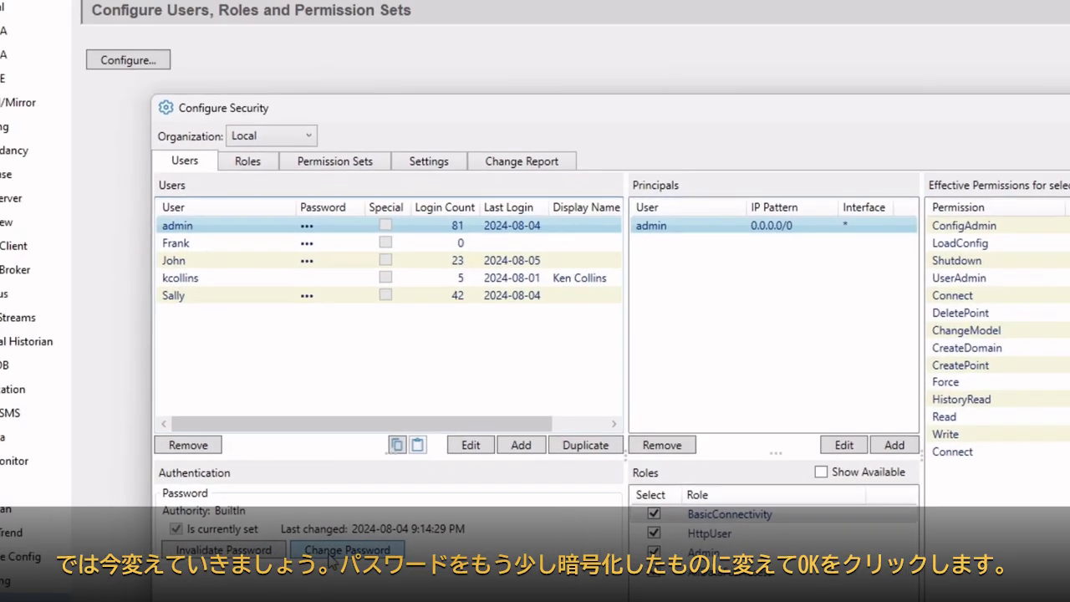
click(276, 544)
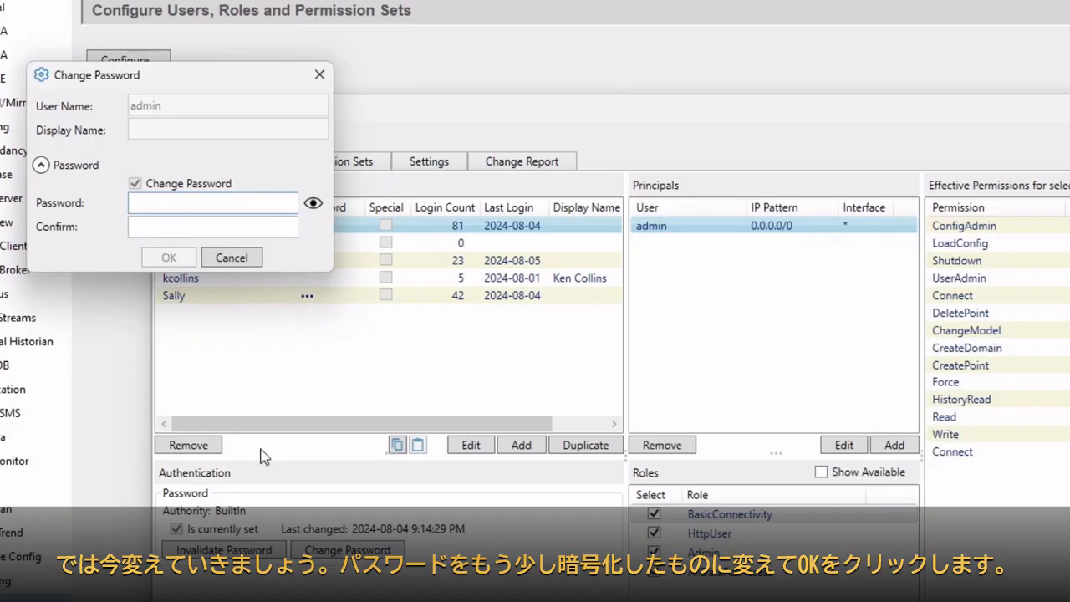
text(********)
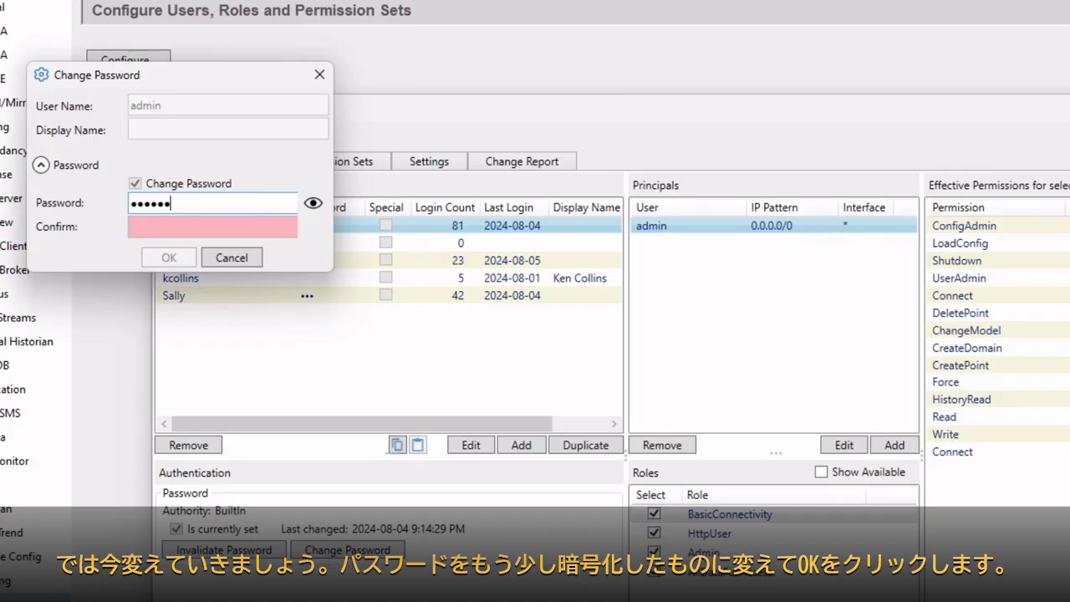
key(Tab)
text(*******)
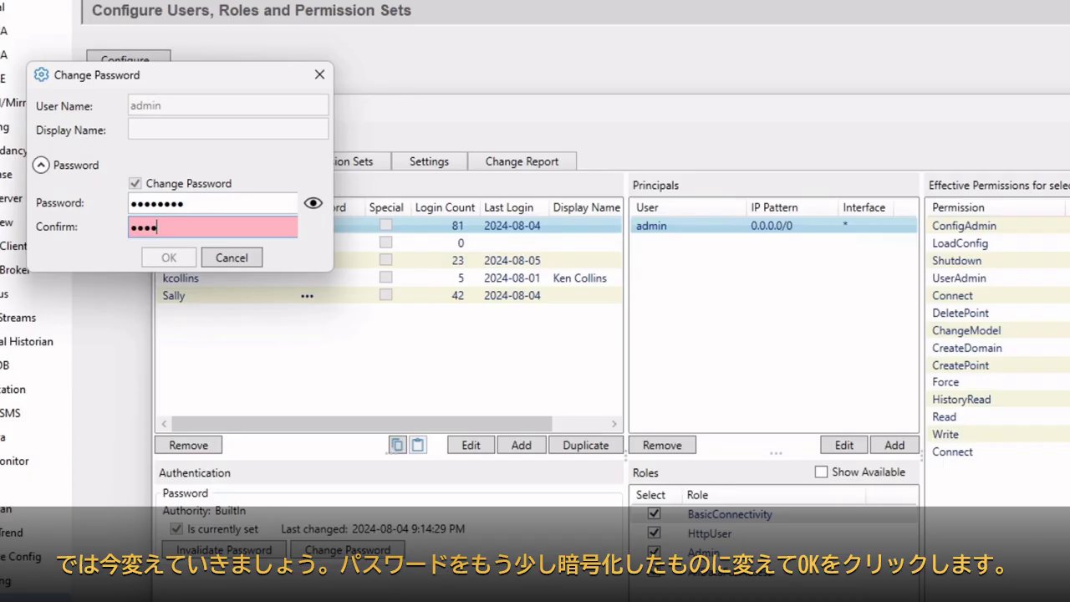
text(*)
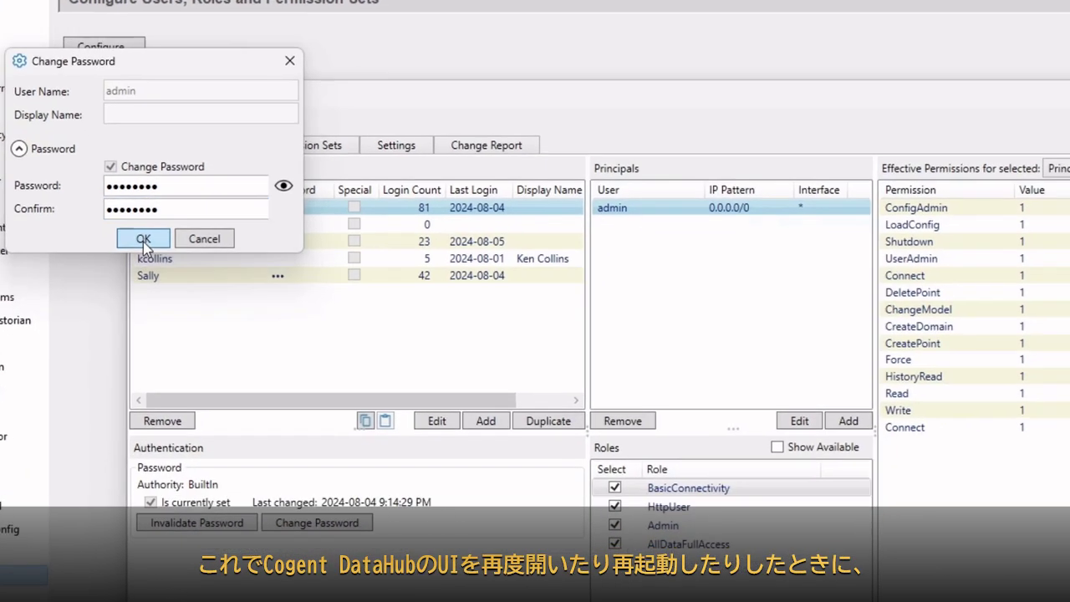
click(172, 257)
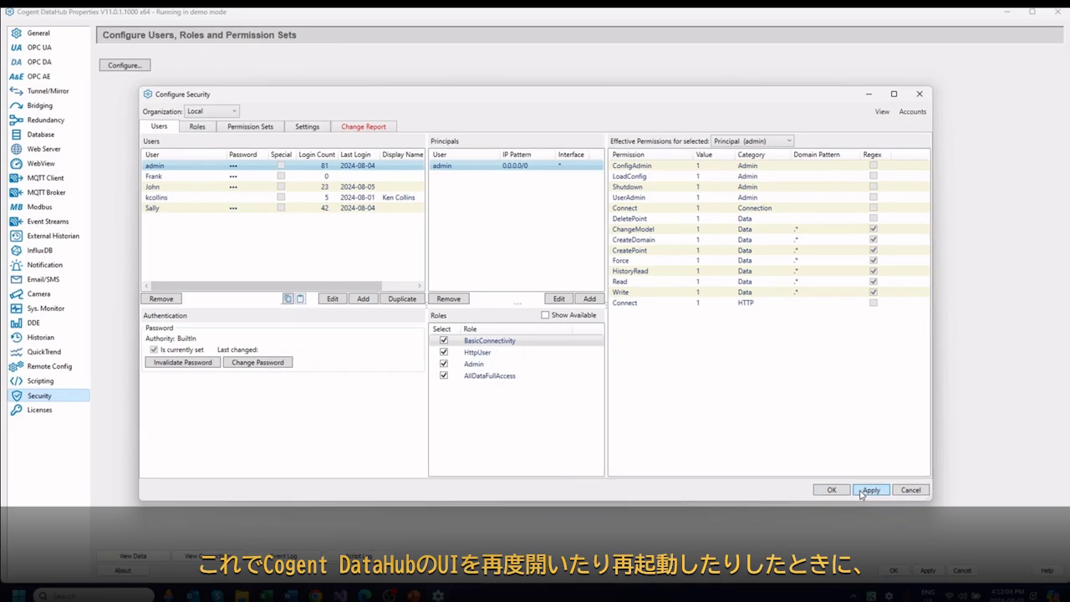
click(989, 564)
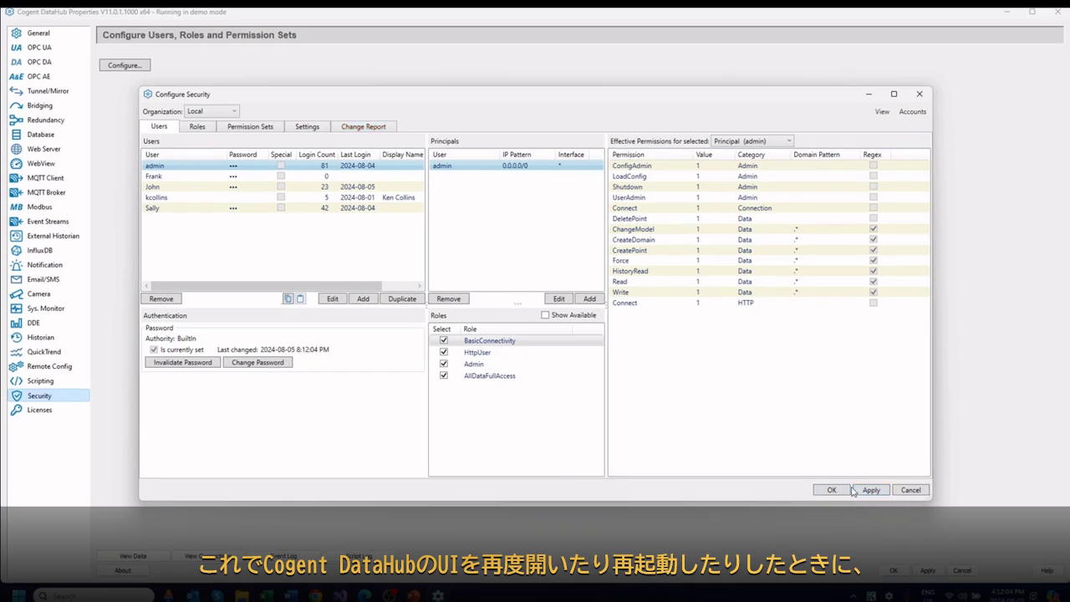
Save the security changes, close Properties, then reopen Security's Configure view to recheck admin's password.
click(832, 489)
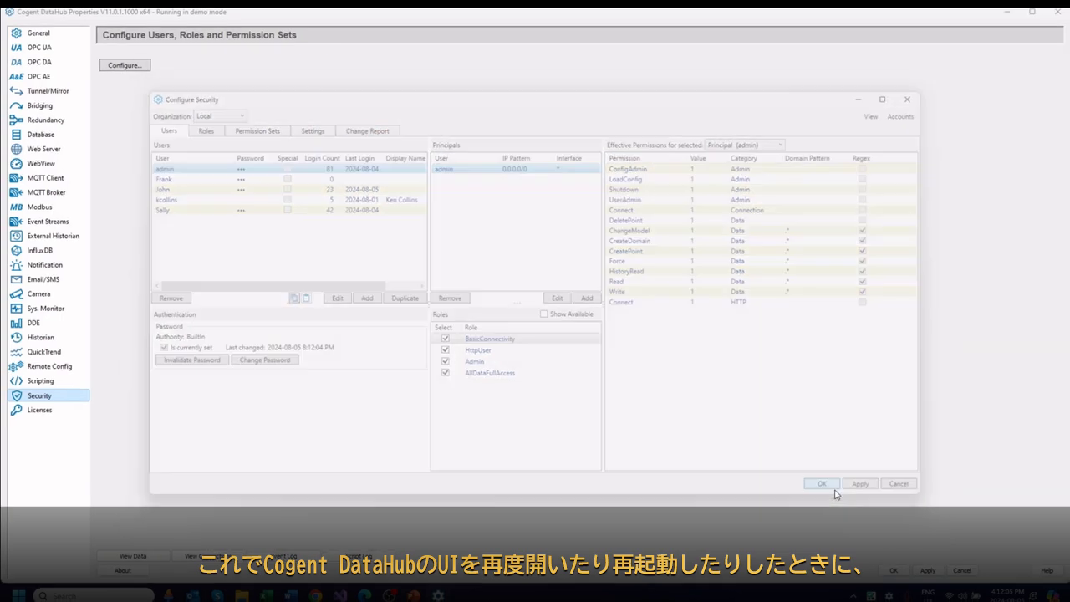
click(1057, 13)
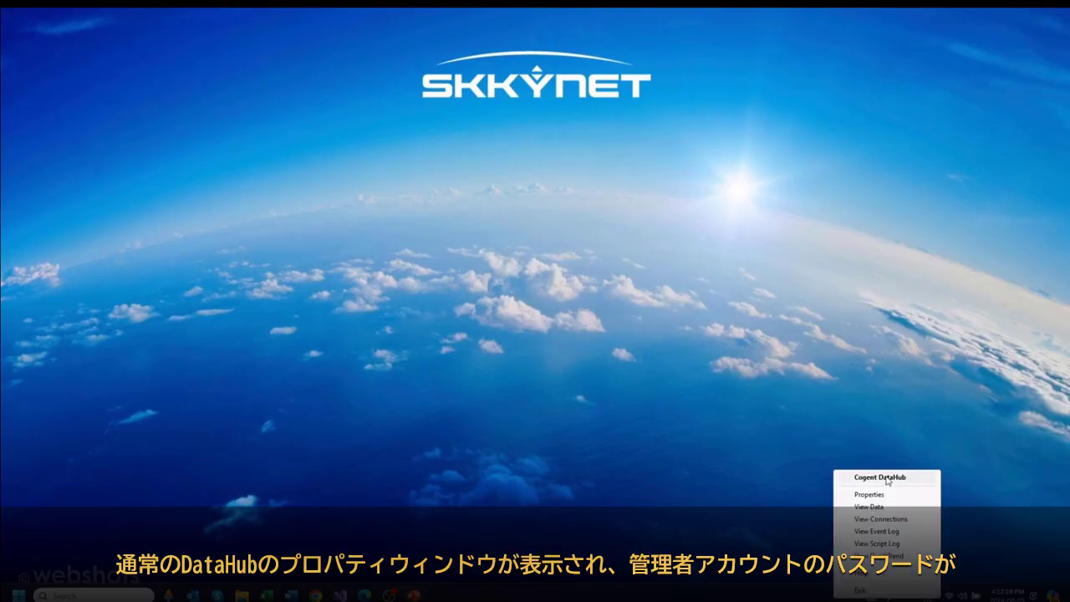
click(886, 476)
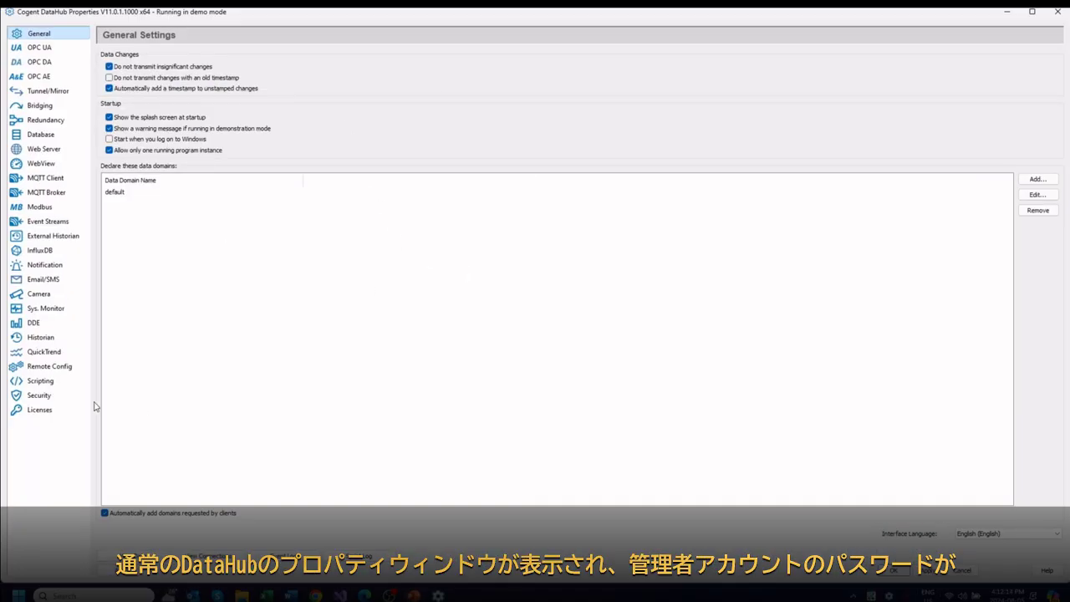
click(50, 395)
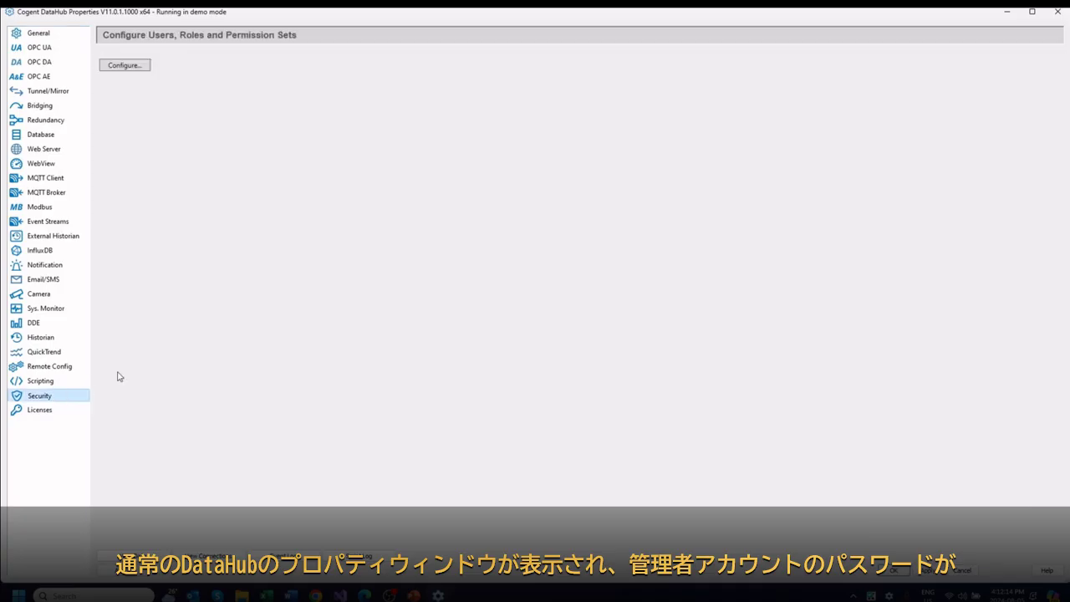
click(131, 65)
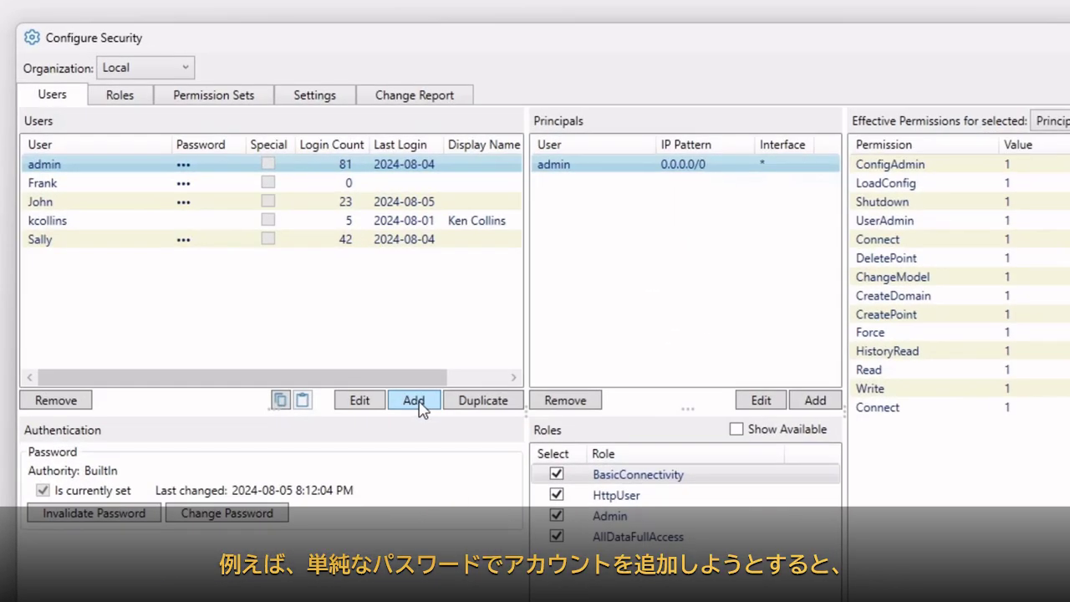
Try adding built-in user Joe with a short, weak password.
click(414, 401)
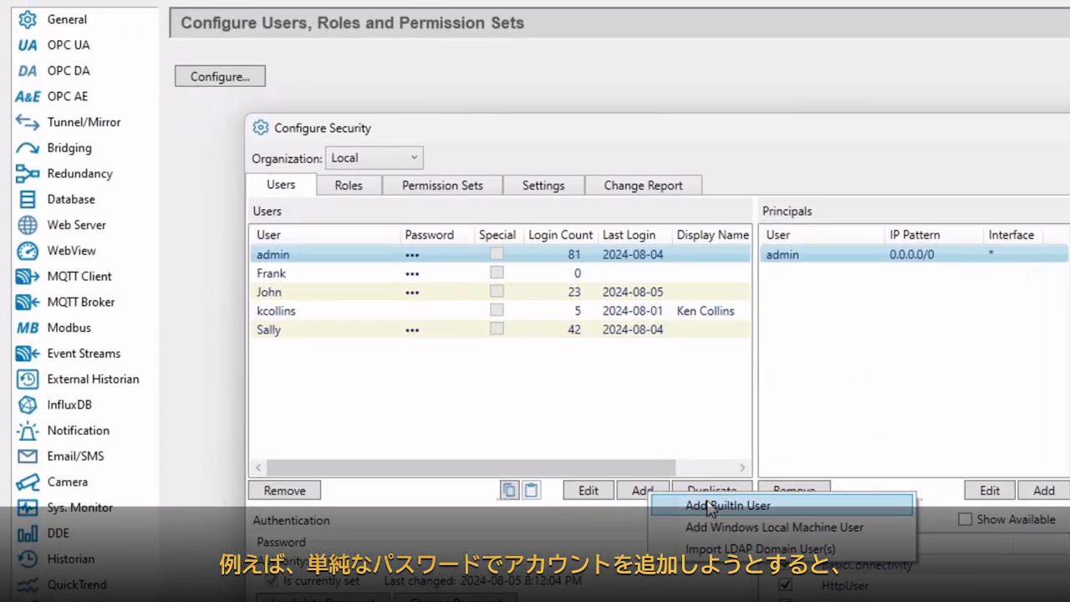
click(481, 416)
text(Joe)
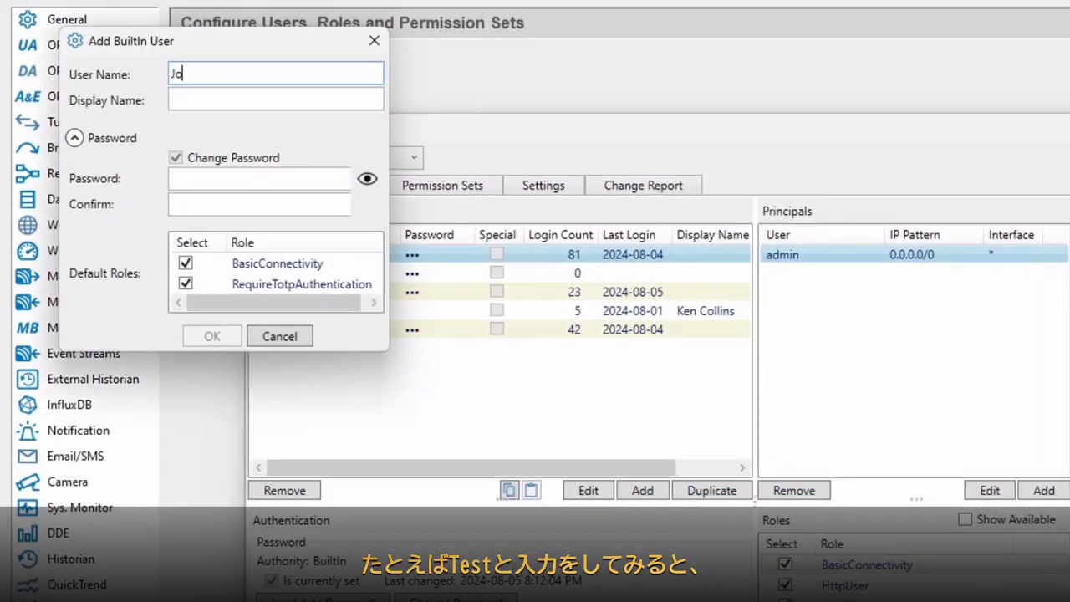
click(222, 181)
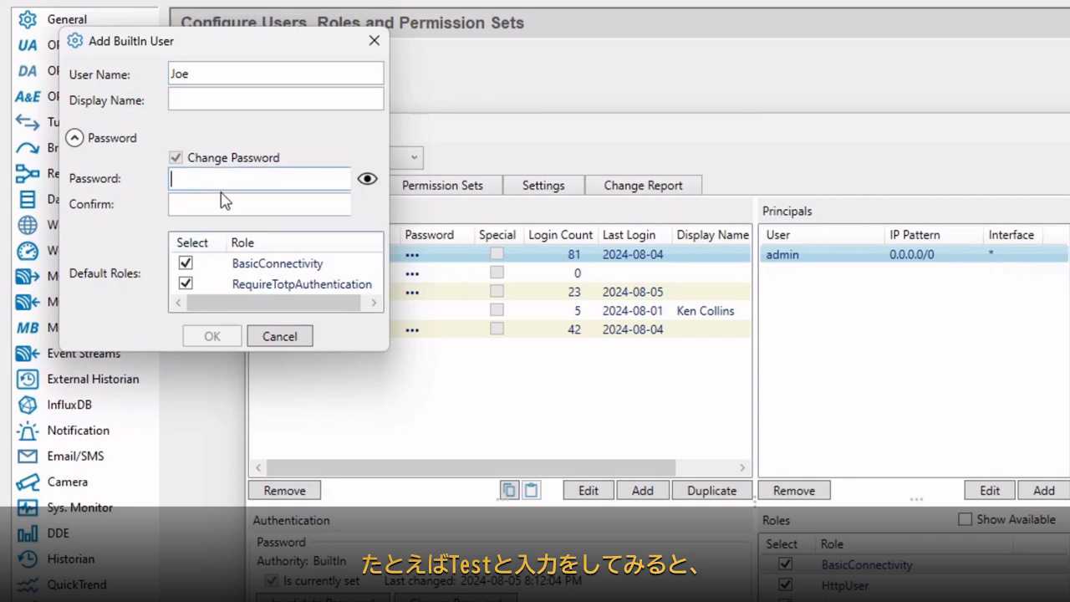
text(Test)
click(215, 201)
text(Test)
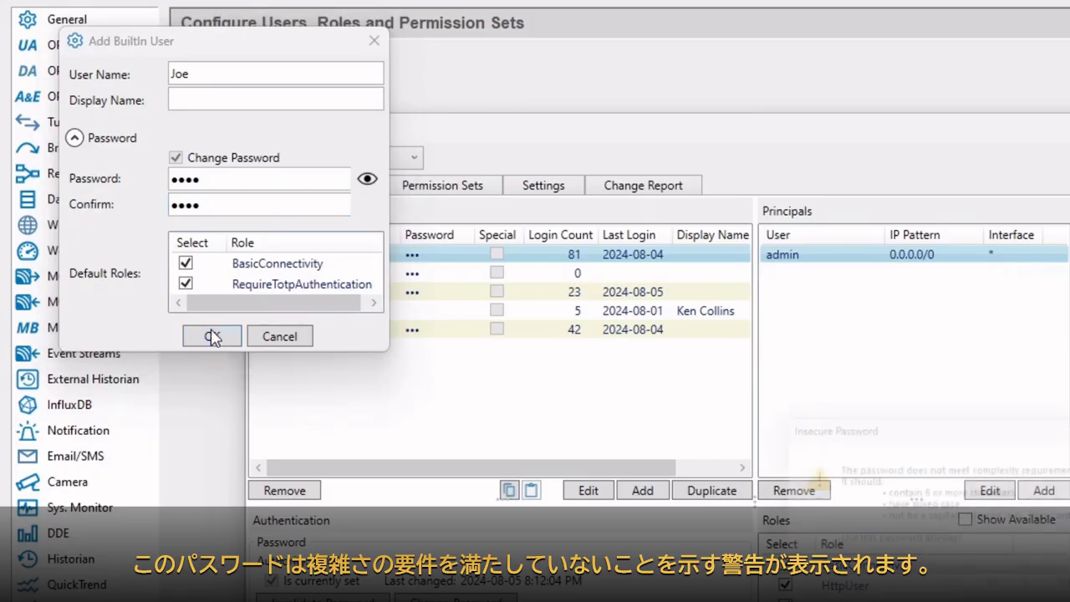
click(212, 335)
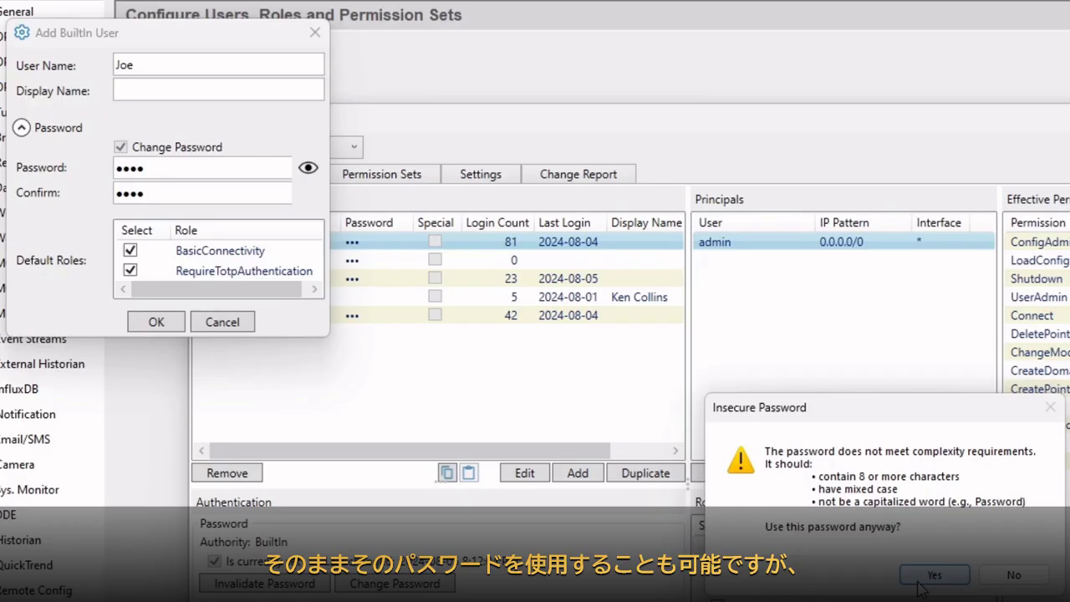
Decline the insecure-password warning and create Joe with a longer, stronger password.
click(989, 583)
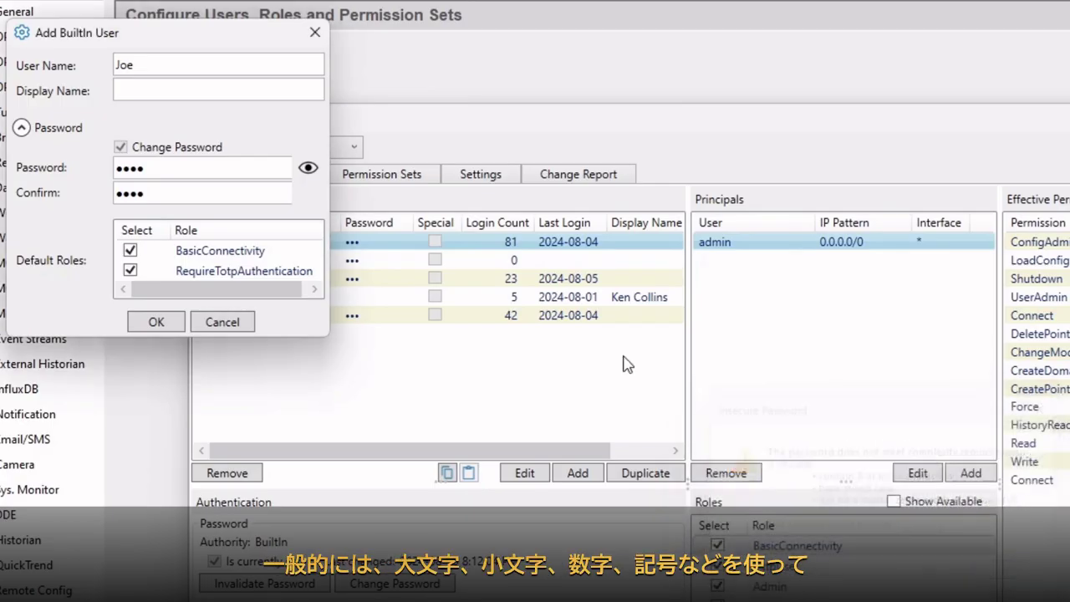
text(*****)
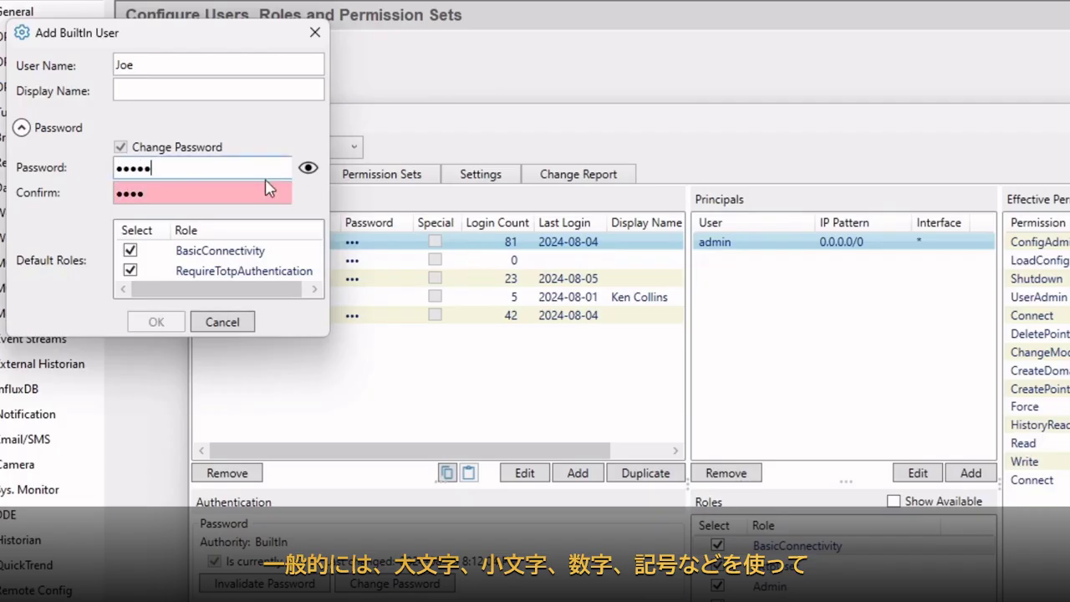
text(*****)
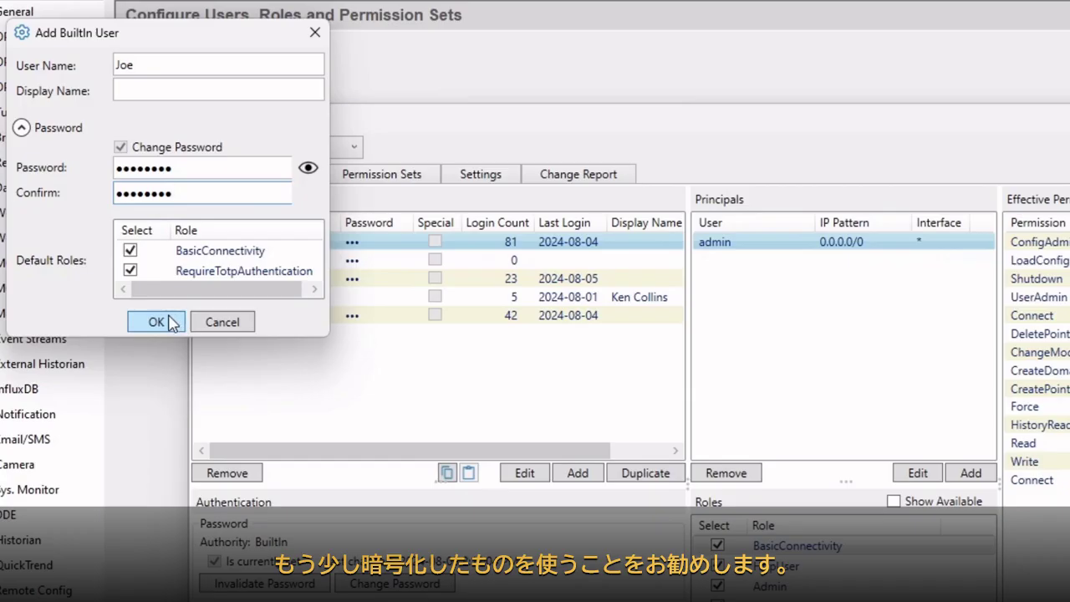
click(170, 318)
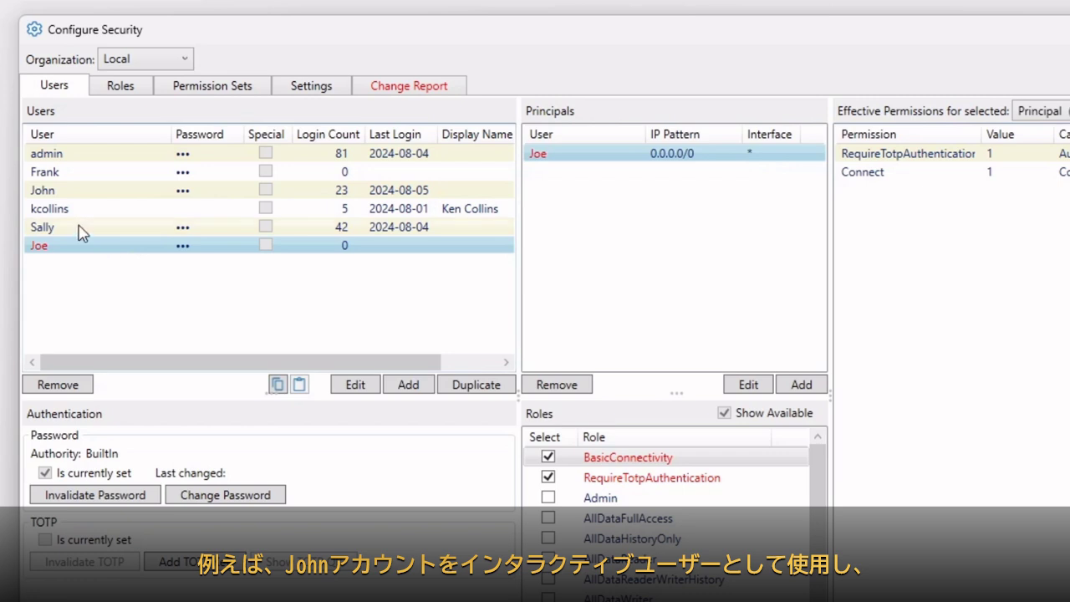
click(75, 195)
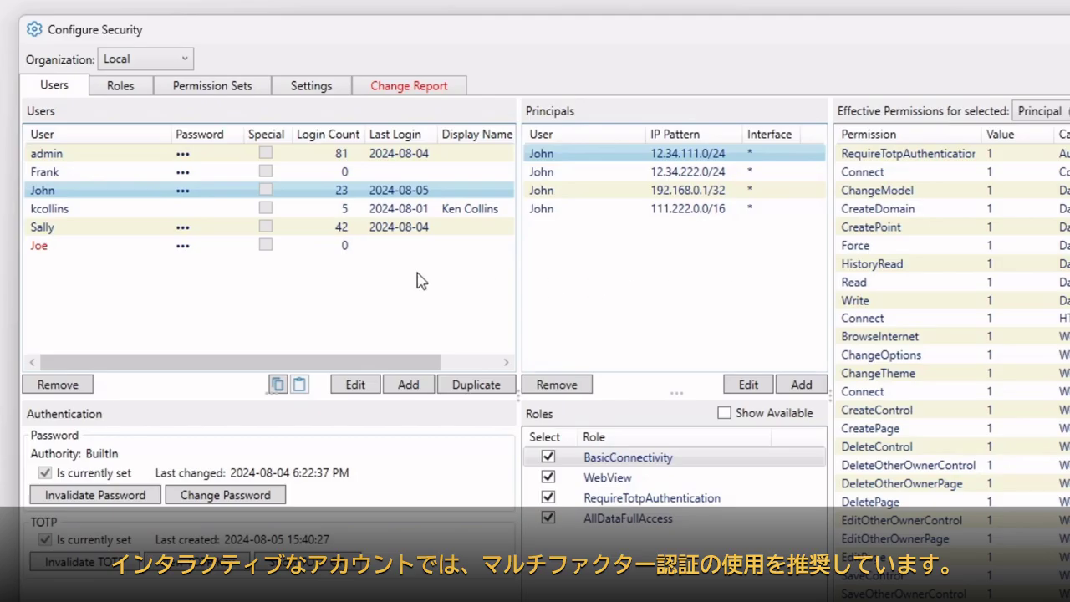
click(161, 227)
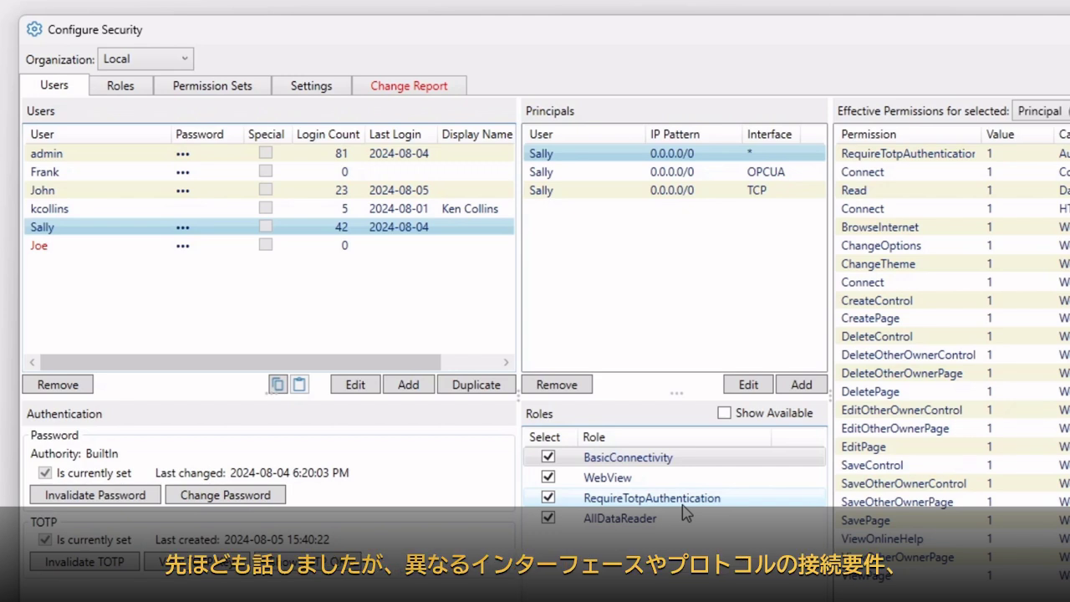
click(701, 173)
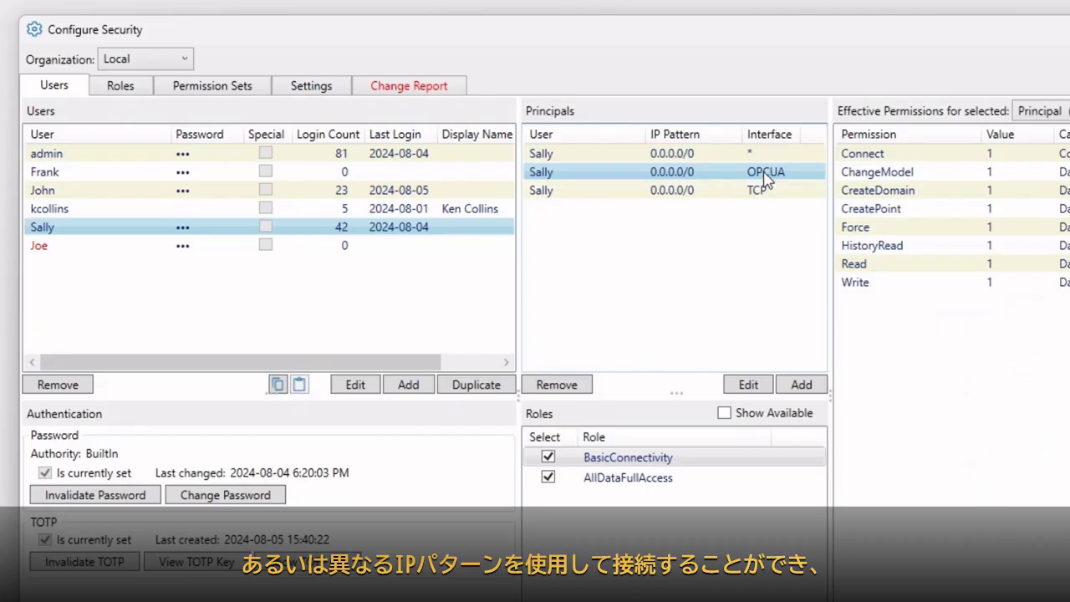
click(309, 191)
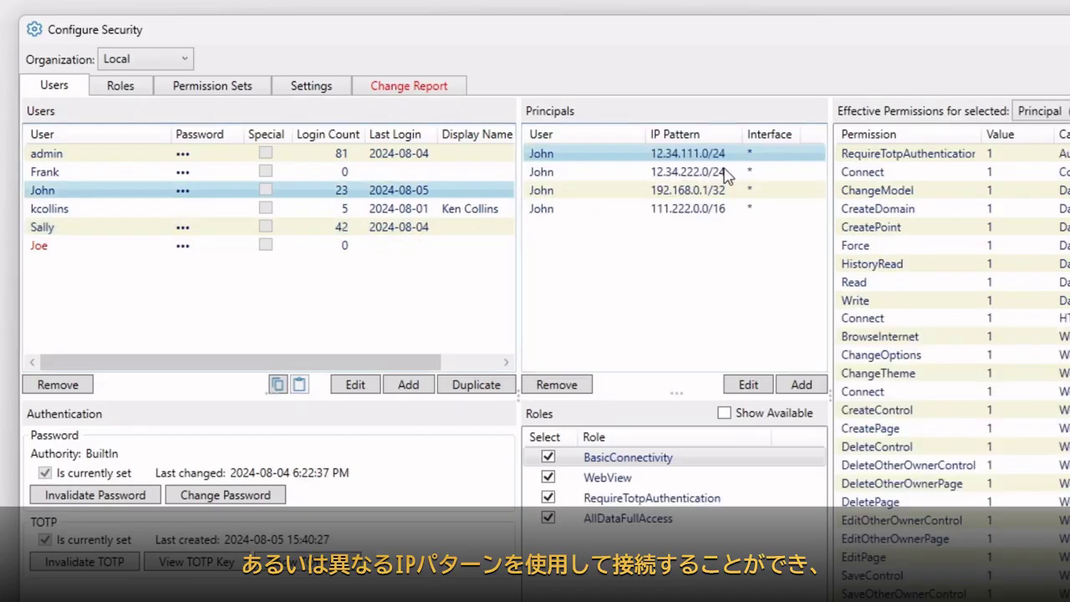